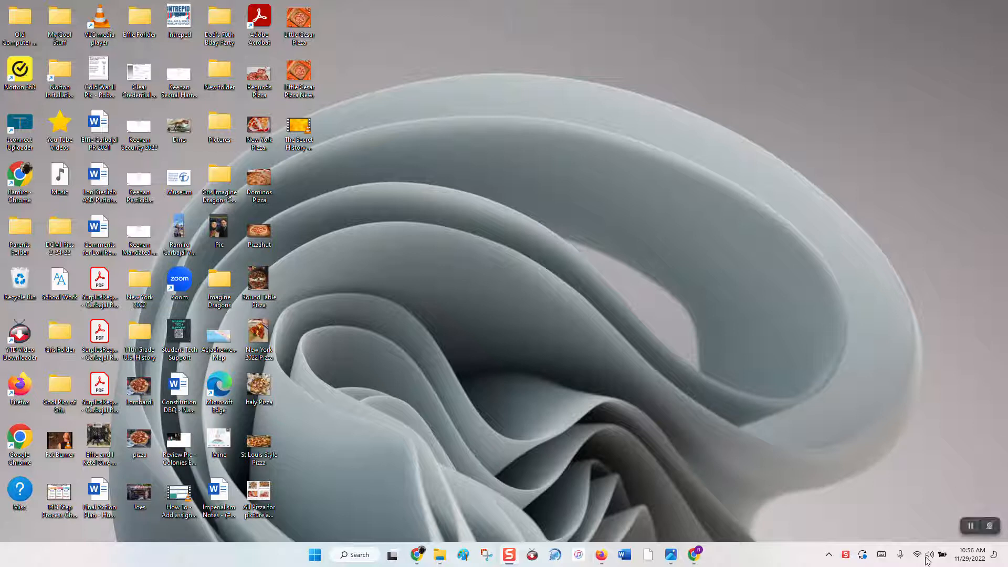
- Switch to Firefox, close the open document, and open Capstone - 1920s WeVideo PSA Instructions from the history class website
click(601, 555)
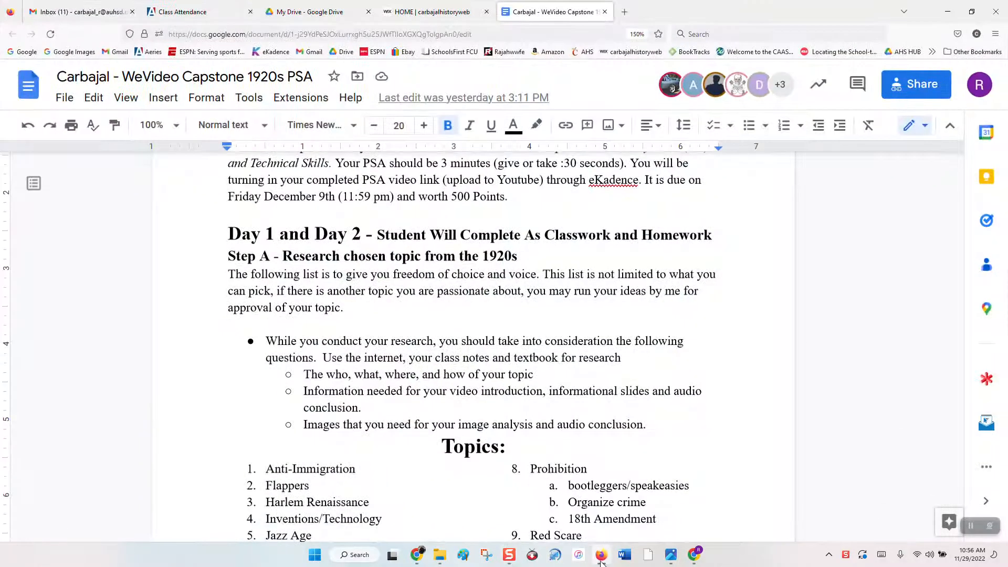
click(605, 12)
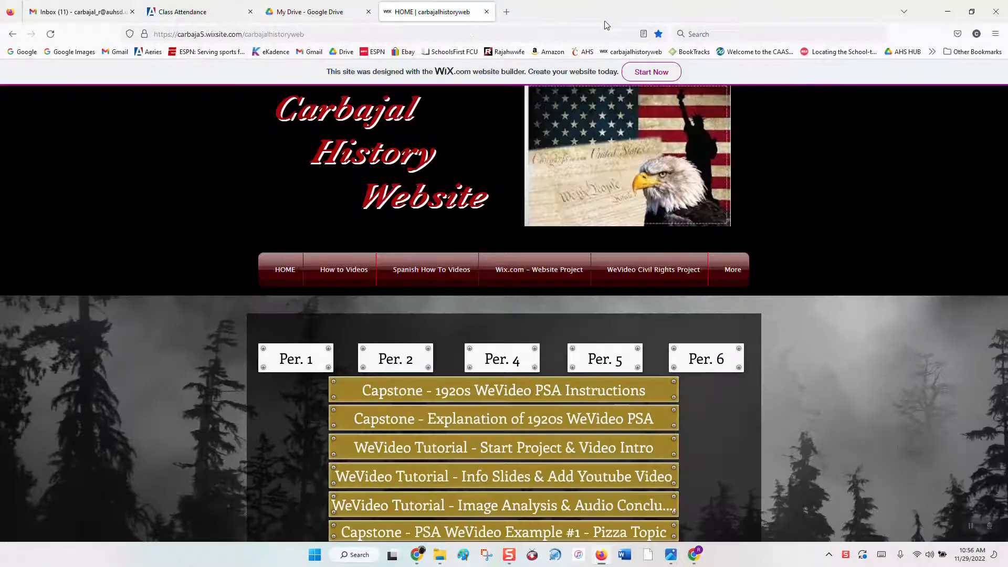
click(537, 397)
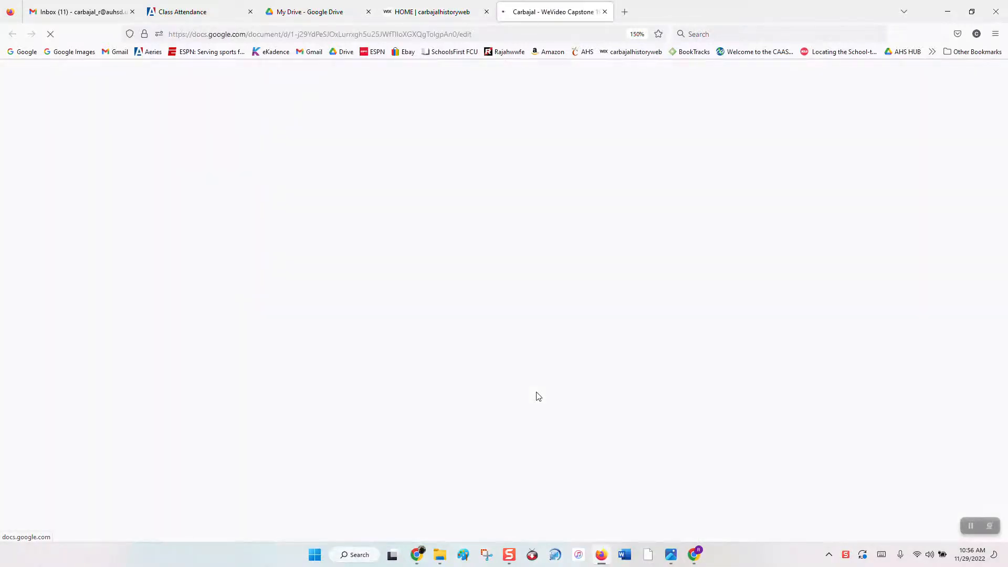
- Review the capstone instructions, from the video introduction and outline to the informational slides and Youtube clip requirements
scroll(538, 397, down, 10)
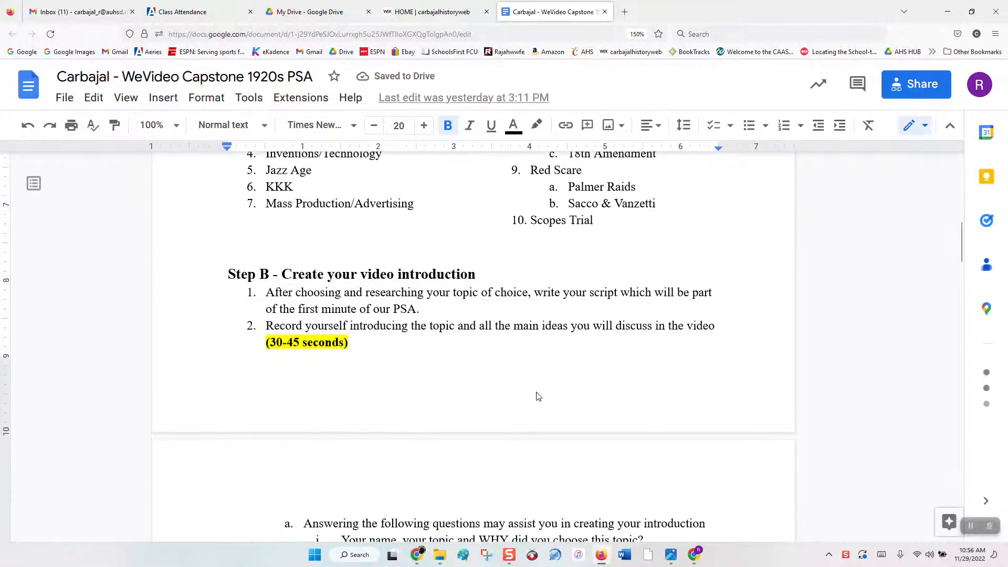
scroll(538, 397, down, 10)
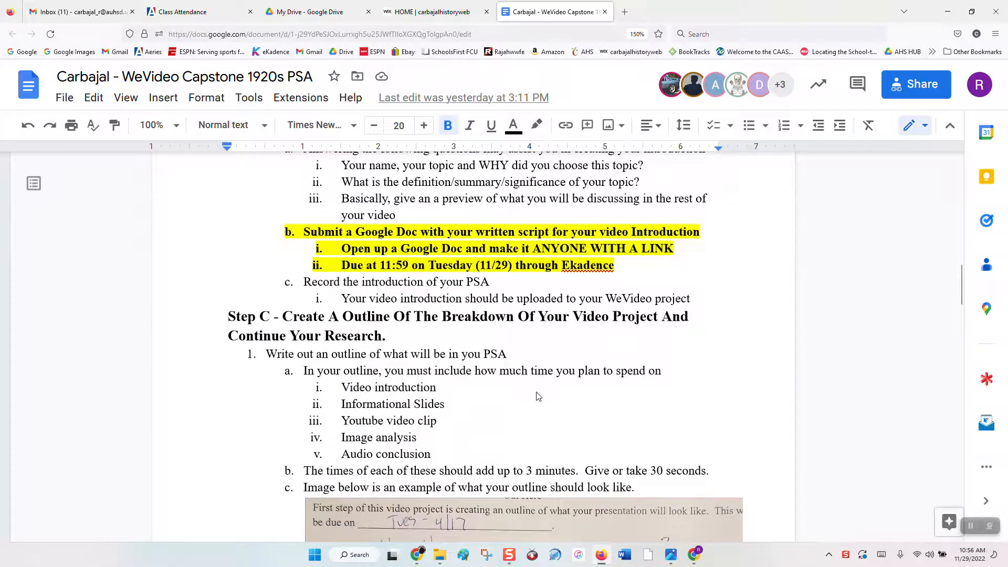
scroll(538, 397, up, 10)
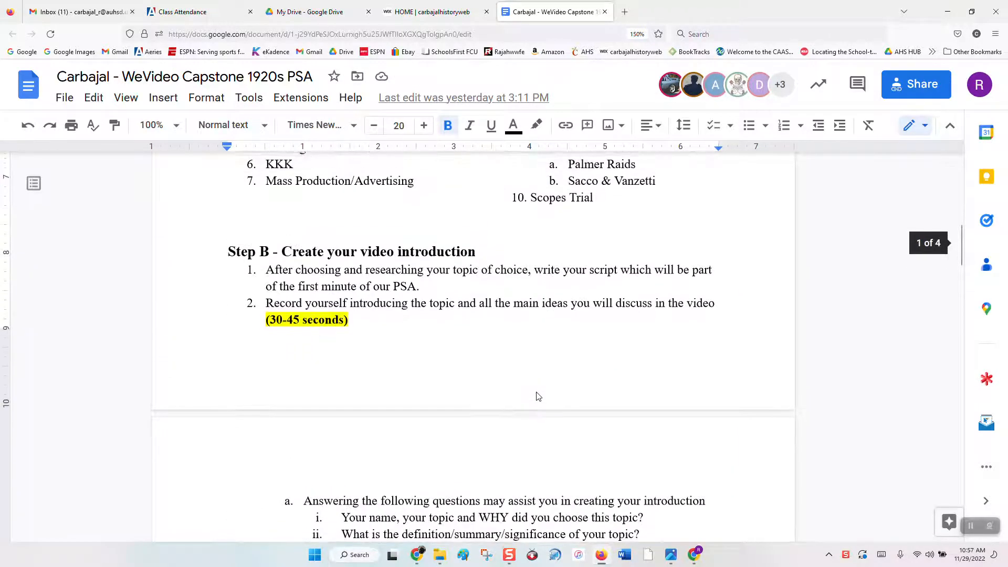
scroll(537, 397, down, 3)
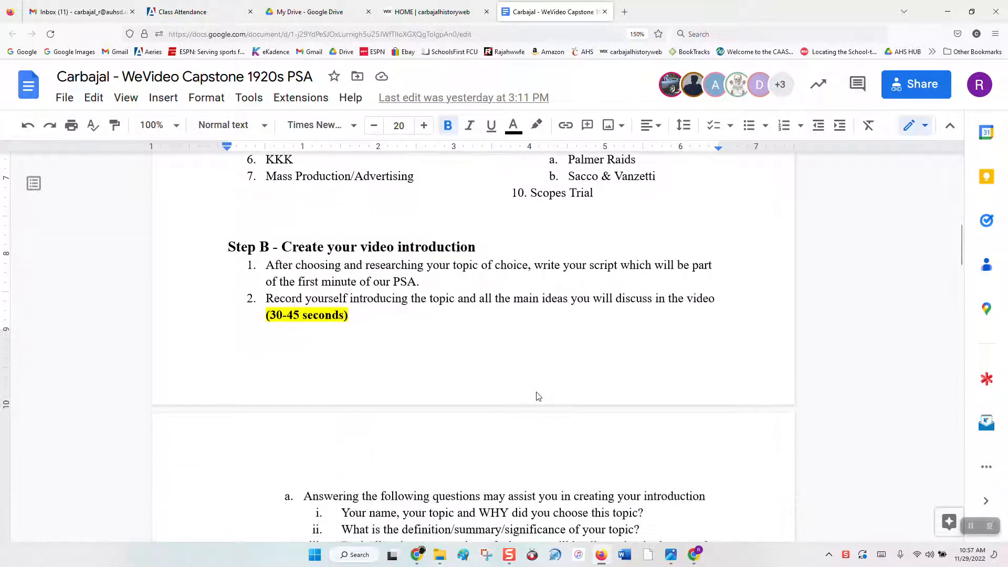
scroll(538, 397, down, 3)
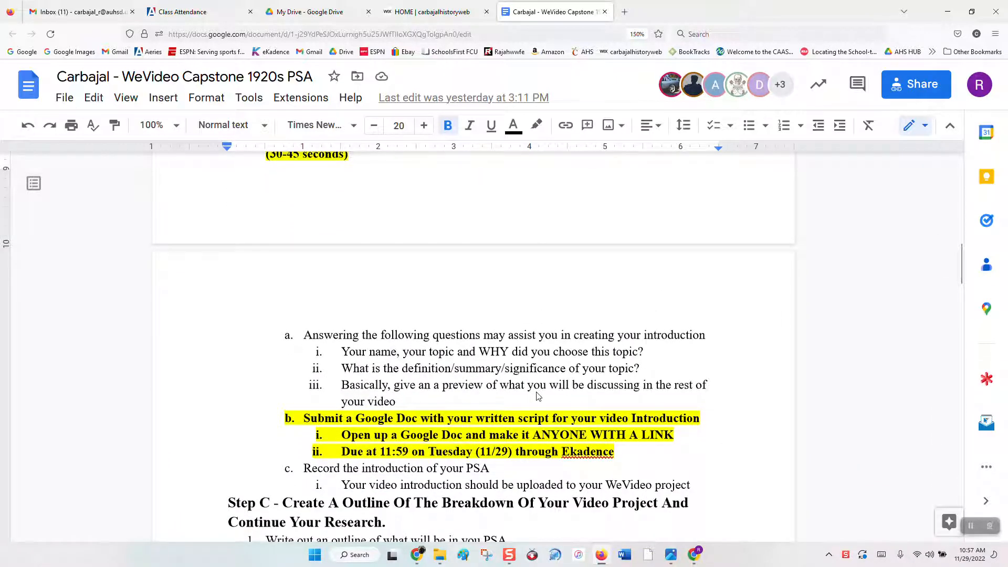
scroll(538, 397, down, 1)
scroll(537, 395, down, 12)
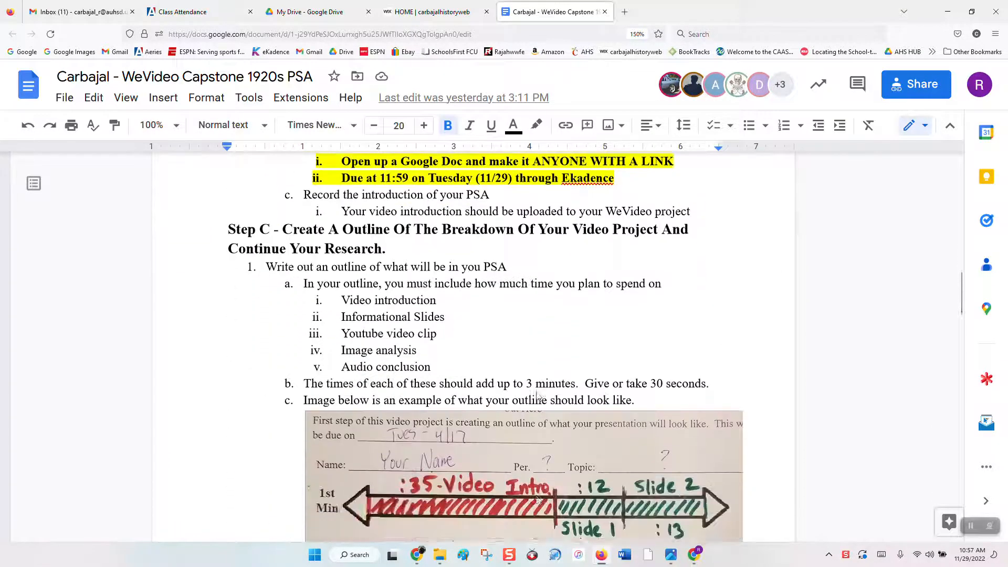
scroll(536, 394, down, 7)
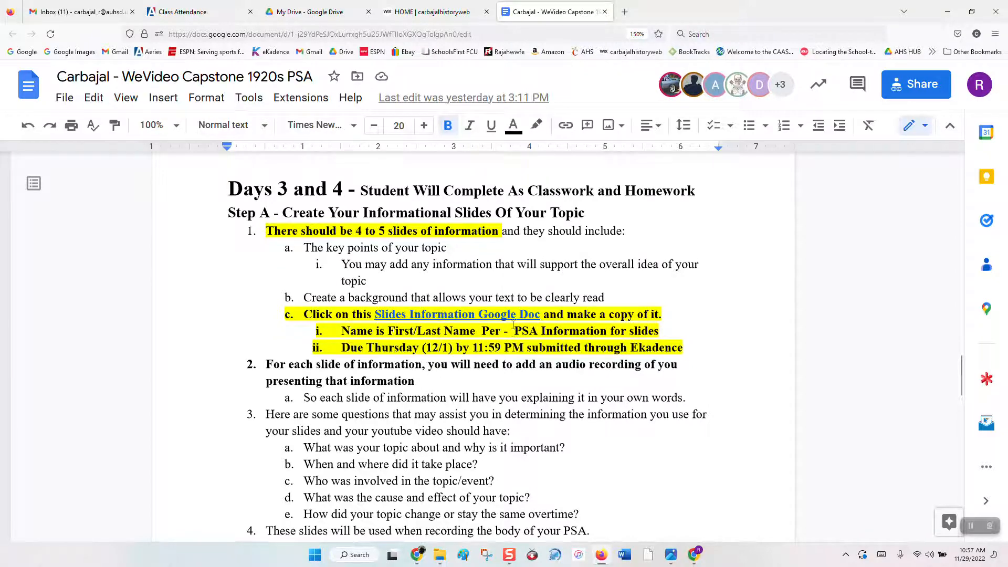
scroll(471, 323, down, 3)
scroll(514, 321, down, 3)
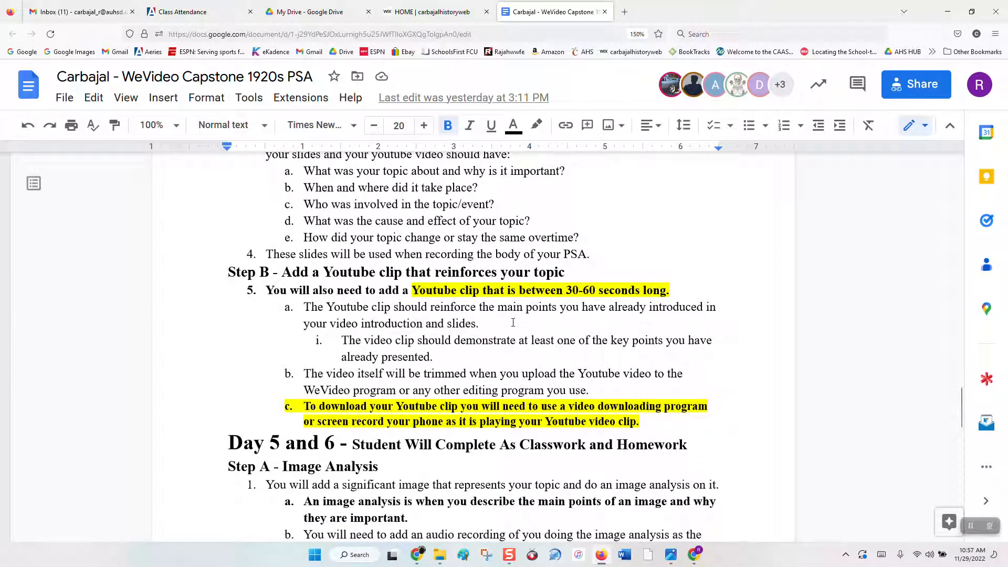
scroll(513, 323, up, 1)
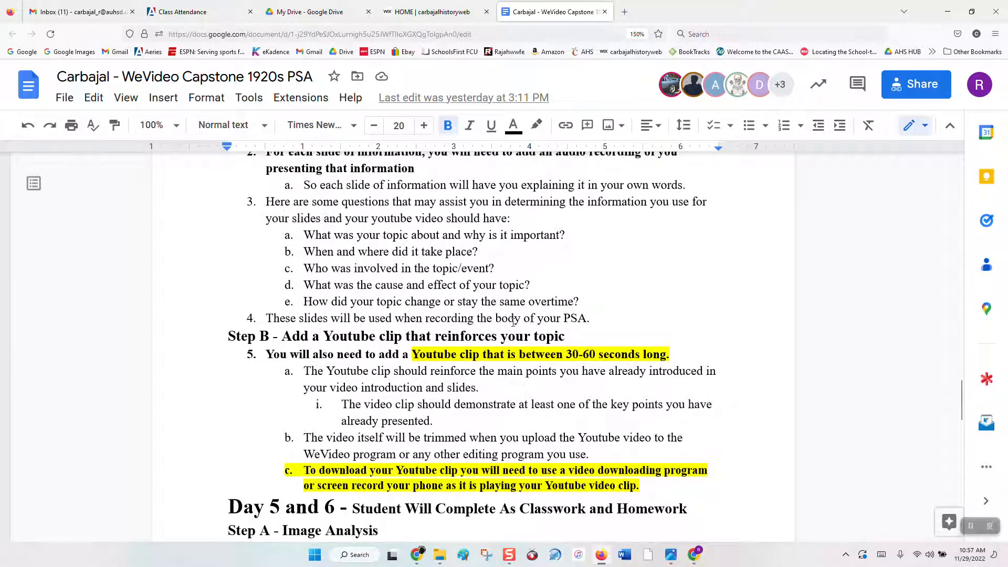
- Switch to the WeVideo project, check its full title, and preview the start of the webcam introduction clip
click(695, 555)
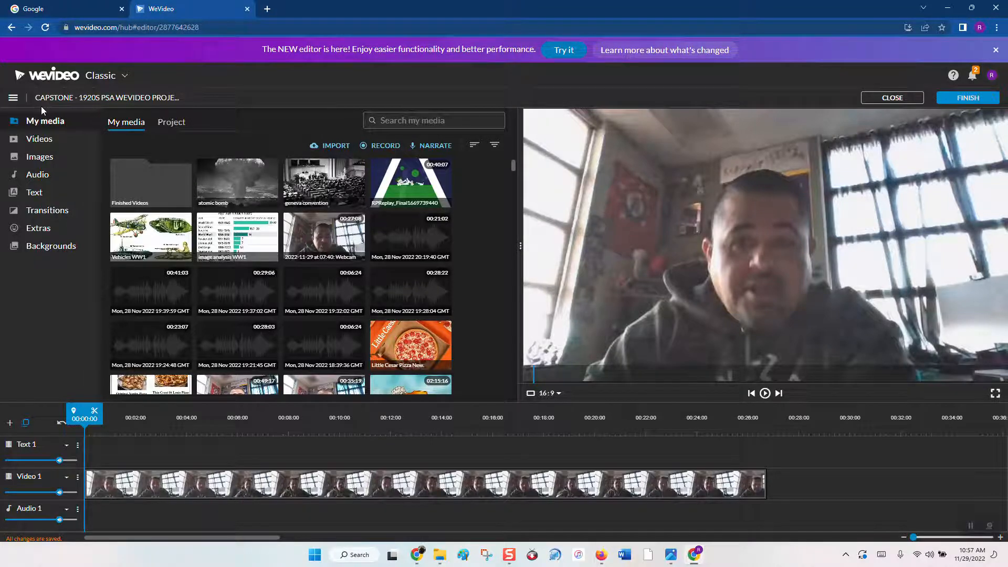
click(75, 96)
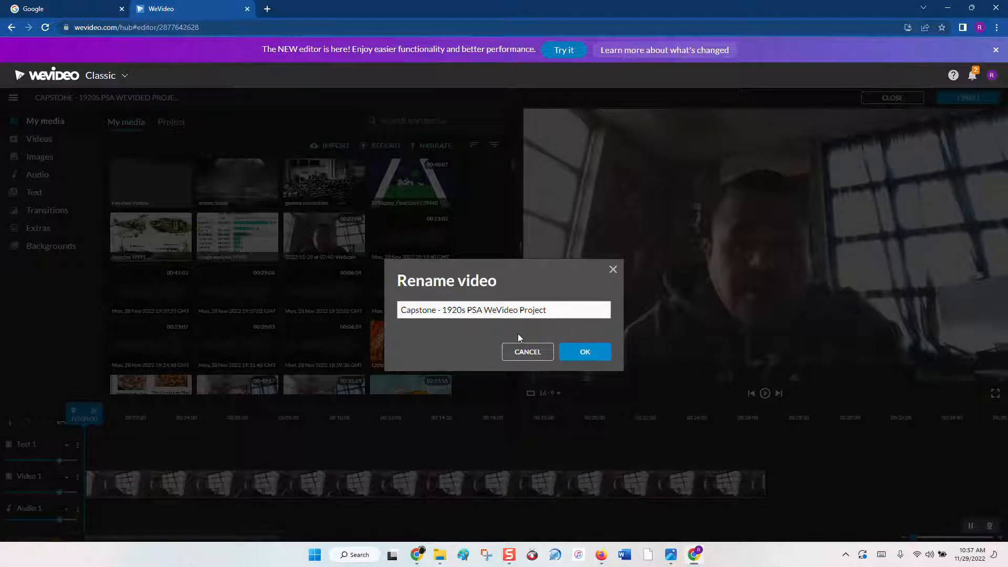
click(613, 269)
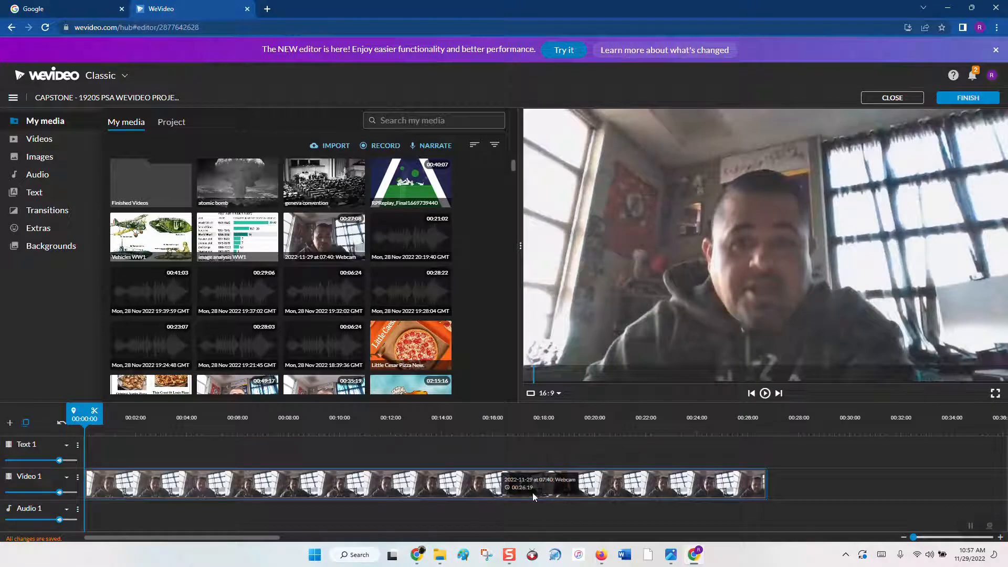
click(768, 396)
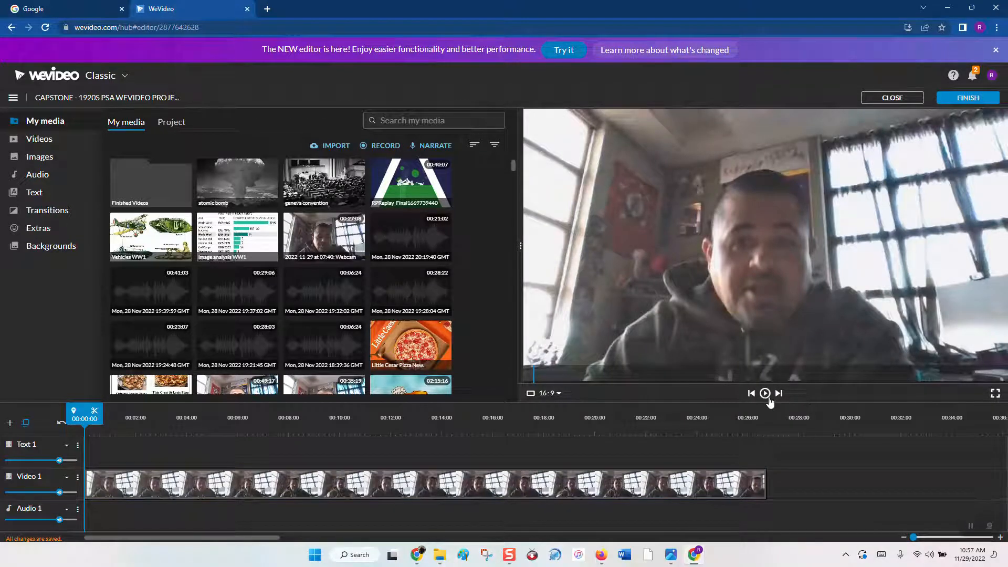
click(767, 396)
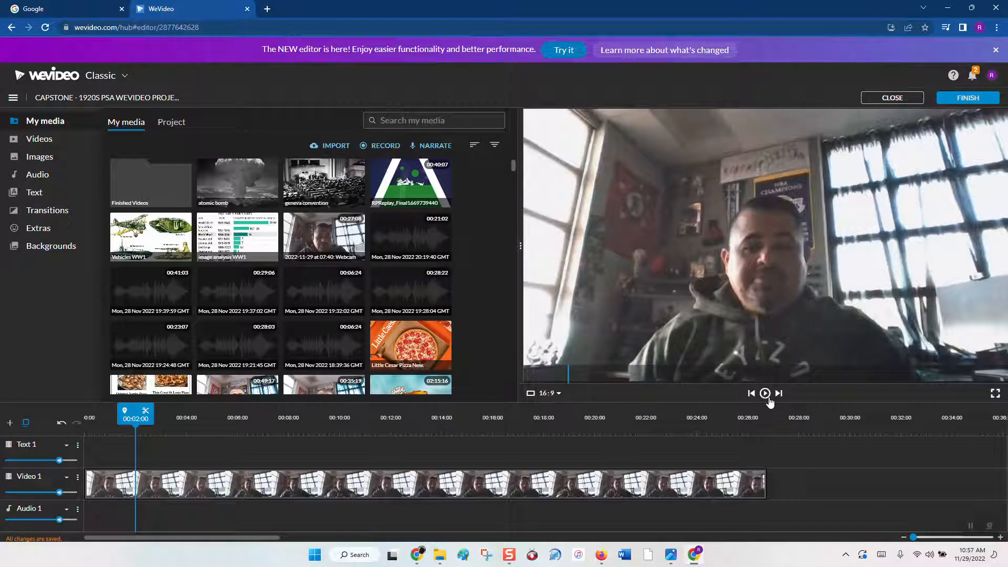
- Add the plain Sample text title to the Text 1 track, starting where the webcam clip ends
click(31, 195)
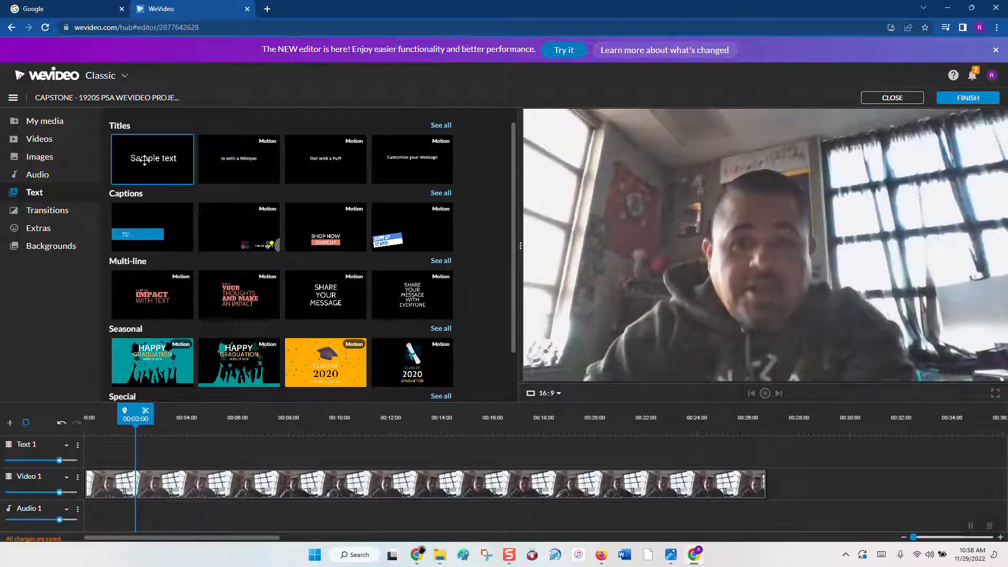
drag(145, 162, 774, 448)
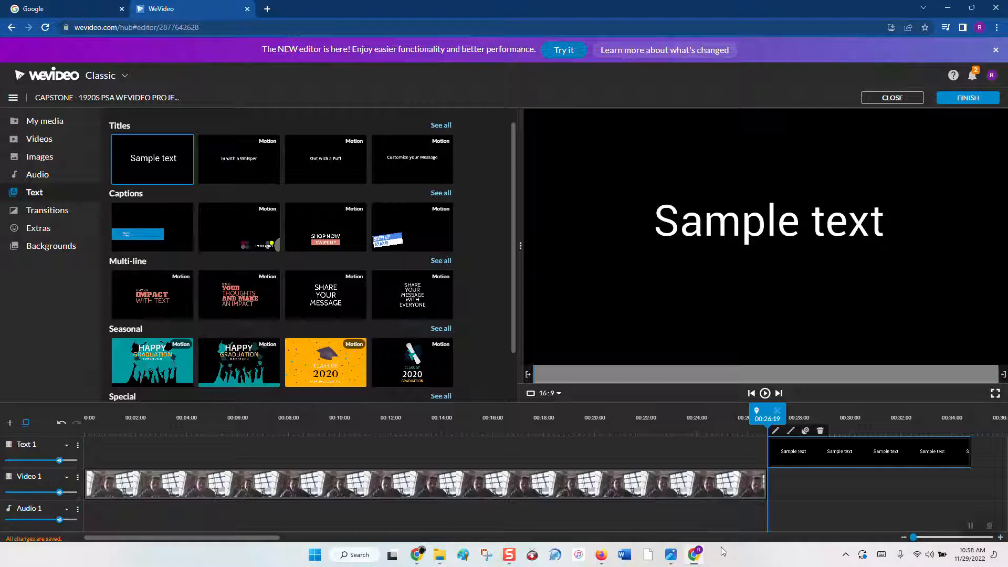
drag(273, 539, 83, 499)
click(904, 537)
click(904, 538)
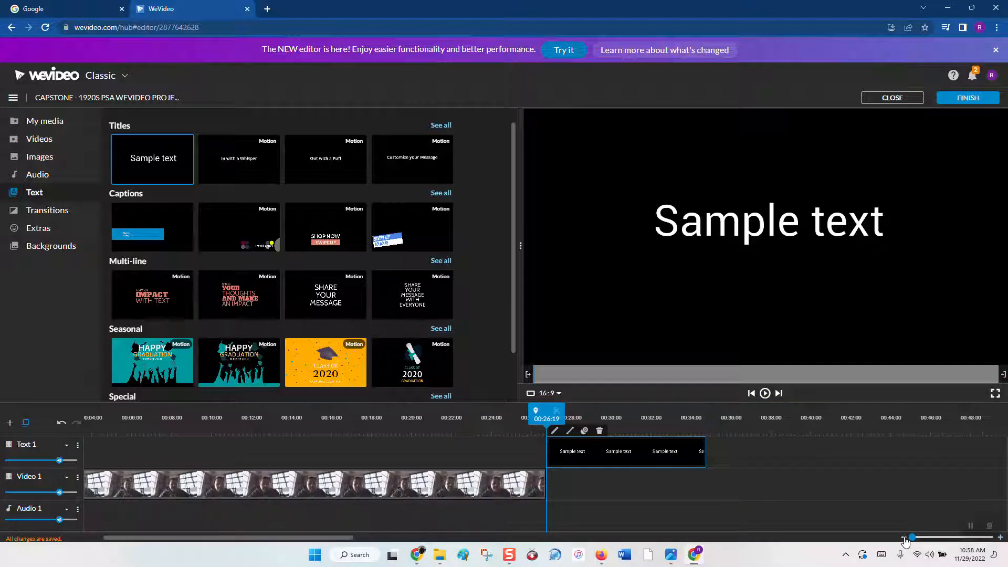
click(904, 537)
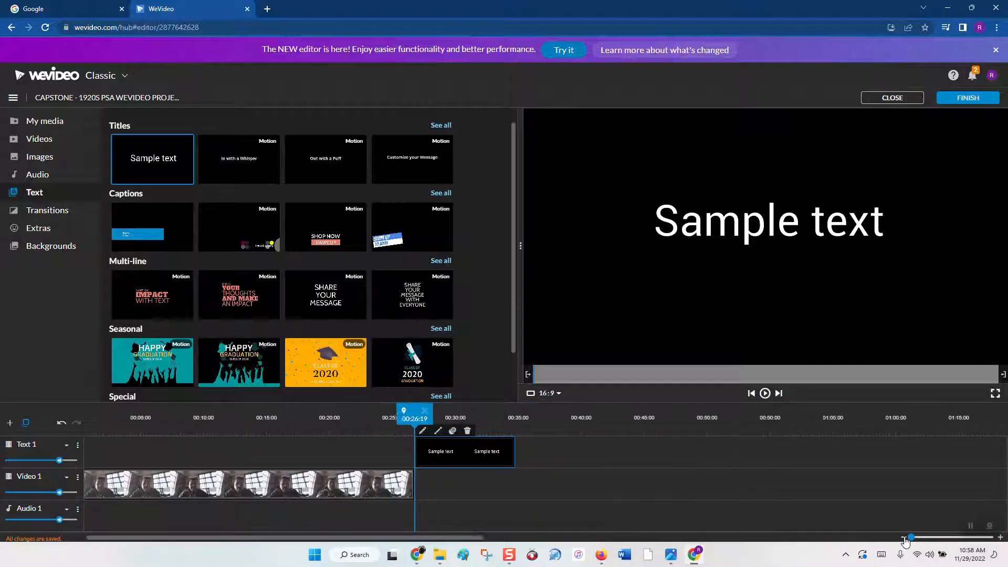
click(904, 538)
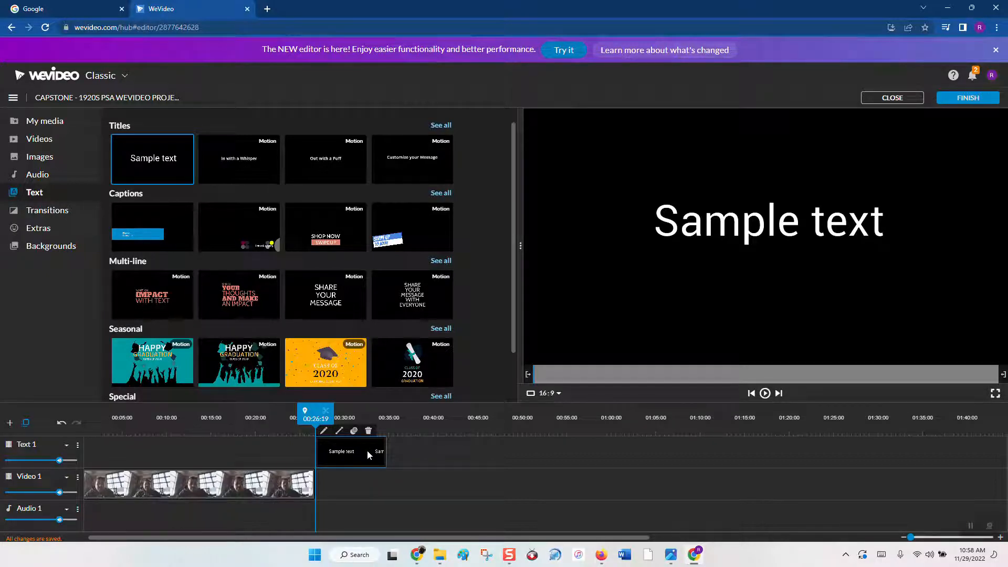
- Open the new title clip for editing and enlarge its text box to fill the whole frame
double_click(354, 444)
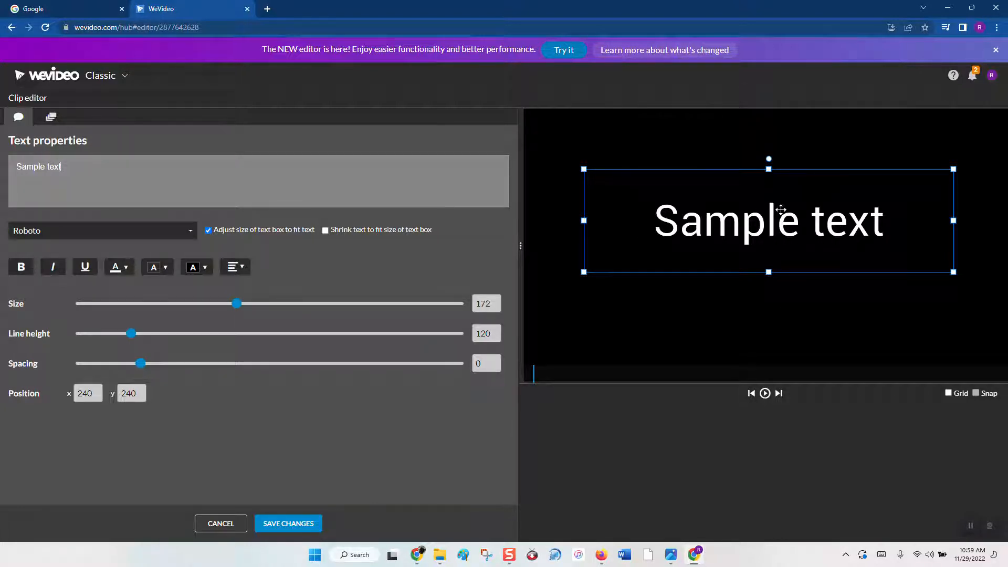
drag(781, 209, 721, 320)
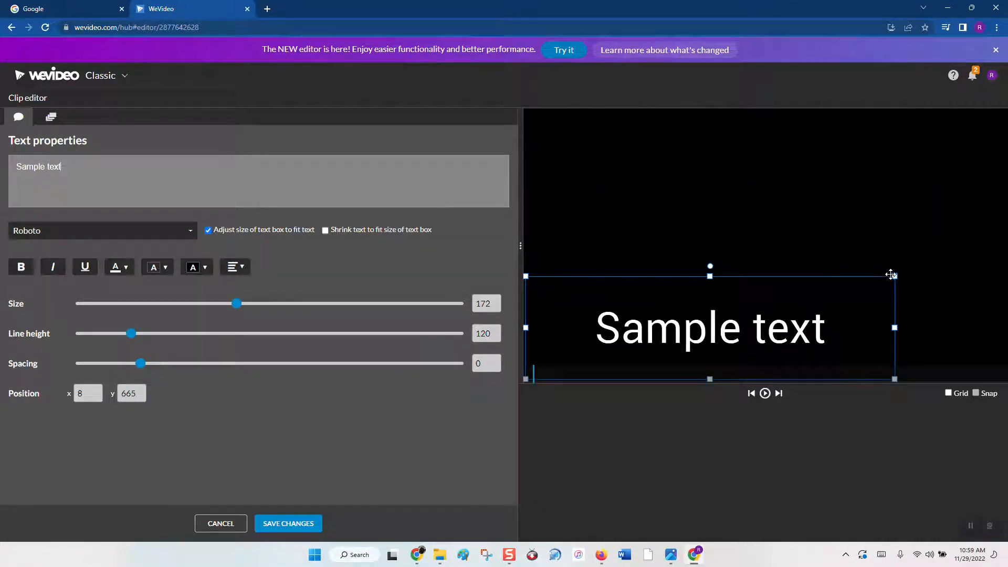
drag(895, 275, 1005, 110)
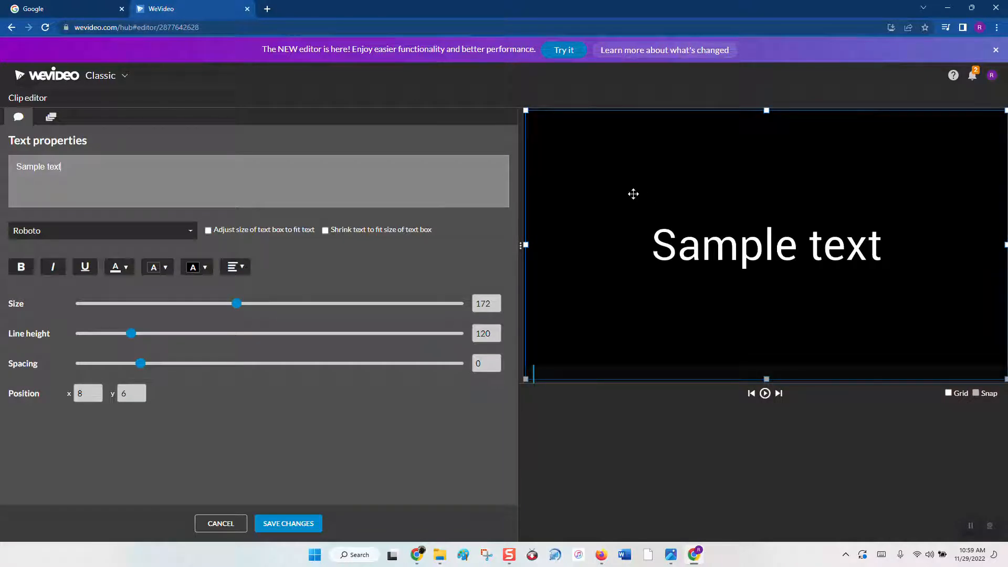
- Give the title slide an orange background and make its text black
click(205, 268)
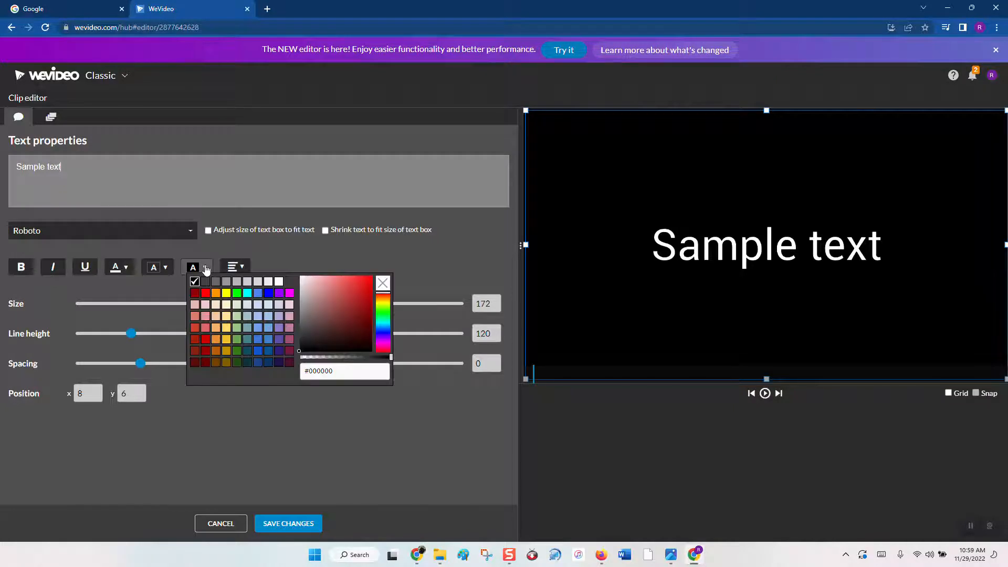
click(216, 293)
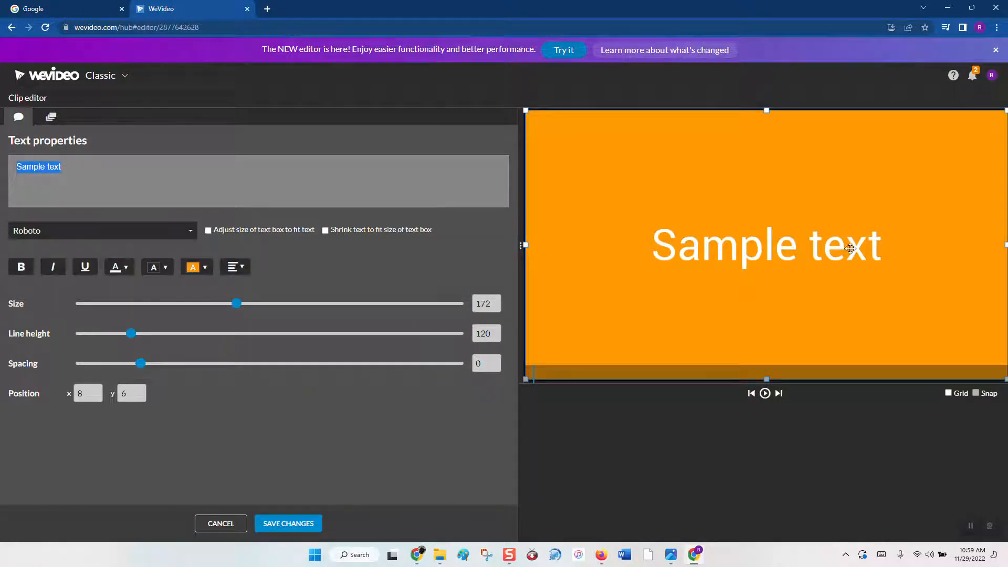
click(122, 275)
click(121, 284)
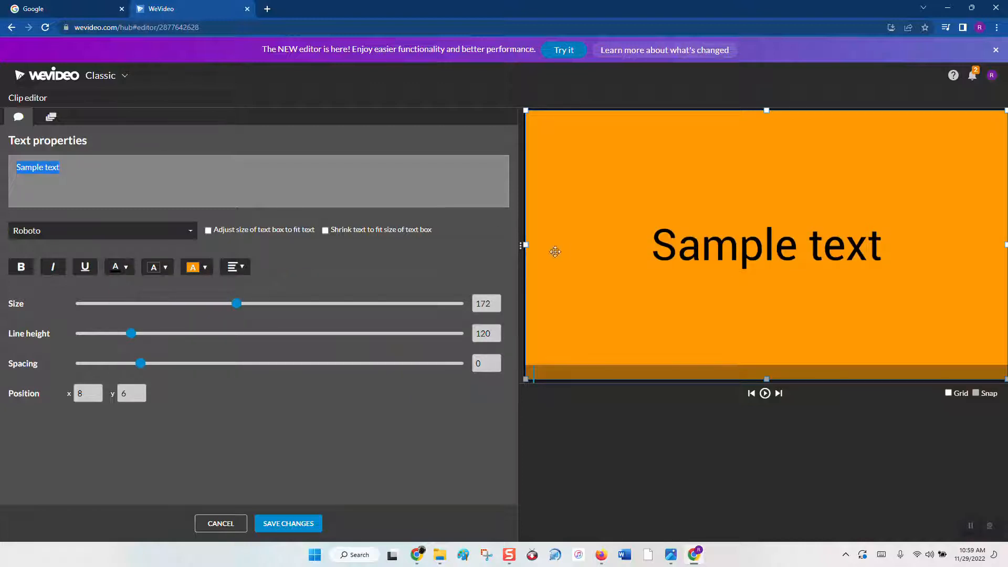
- Replace the sample text with the heading "Heading to your slide"
click(52, 167)
drag(60, 167, 2, 178)
text(Heading to w)
key(BackSpace)
text(your slide )
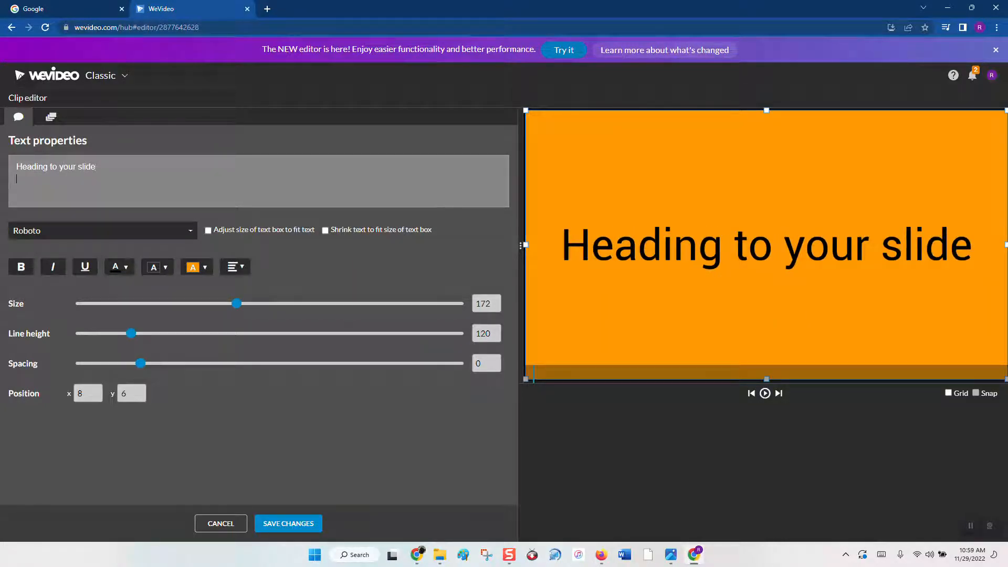
- Add three lines of random placeholder text below the slide's heading
text(asdfasdflasdff;kja;kskjdf;laksdf;alksdjf)
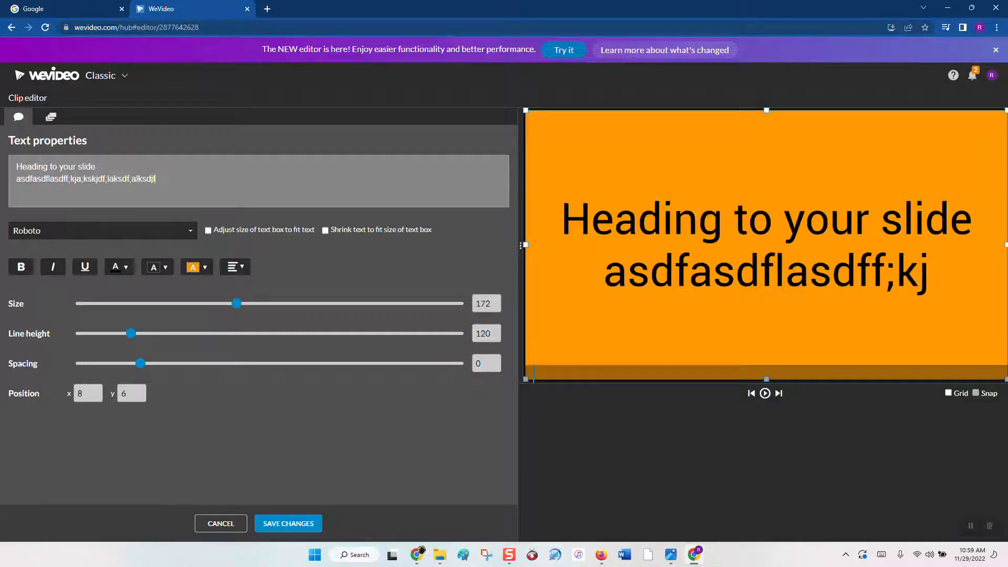
key(Return)
text(asd;kfjas;dkkfja;sldfkja;sldkjf)
key(Return)
text(a;sldkjf;laksdjf;alskjdf)
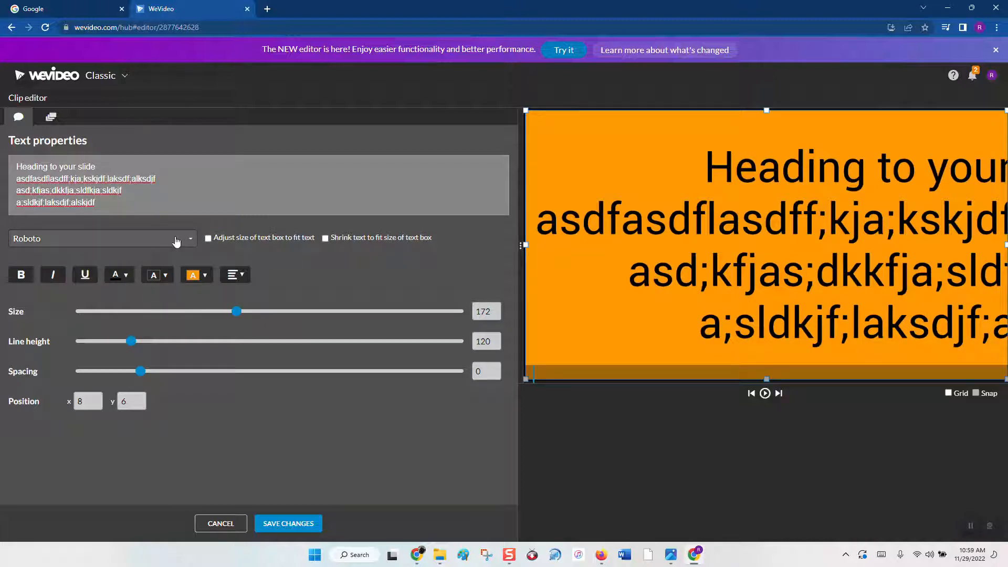
- Reduce the three placeholder lines to size 88 and add a fourth line of placeholder text below them
drag(95, 203, 17, 179)
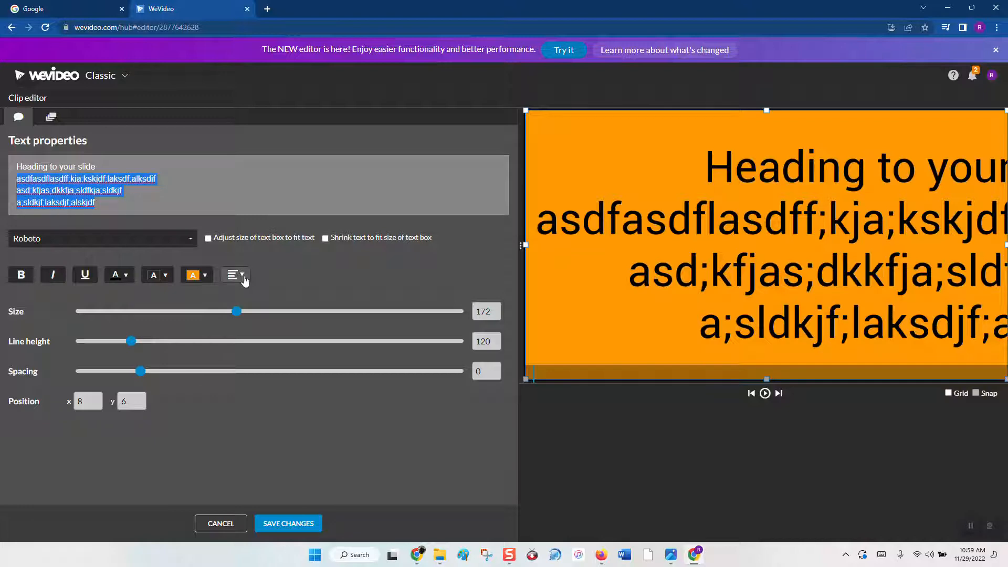
drag(237, 311, 153, 313)
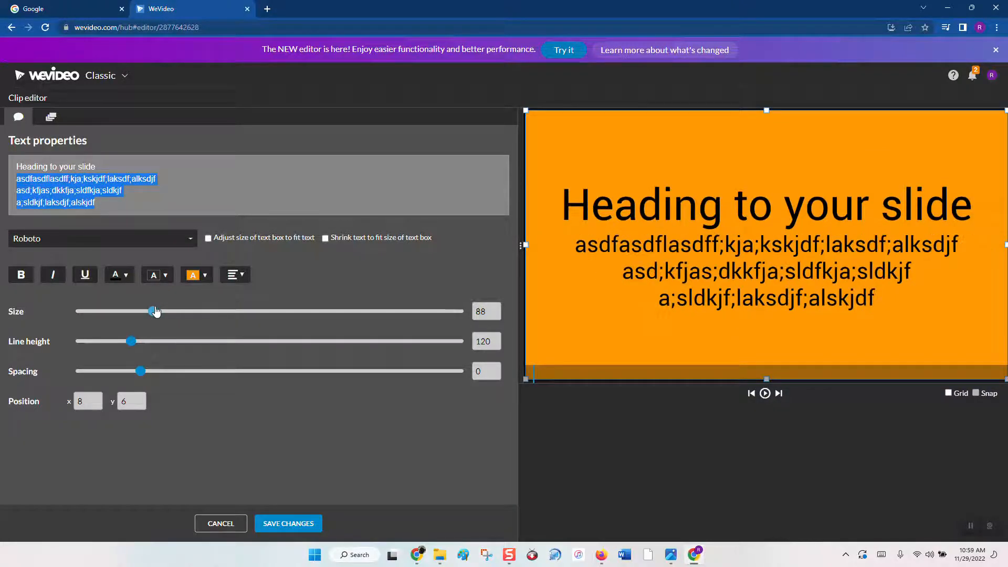
click(96, 203)
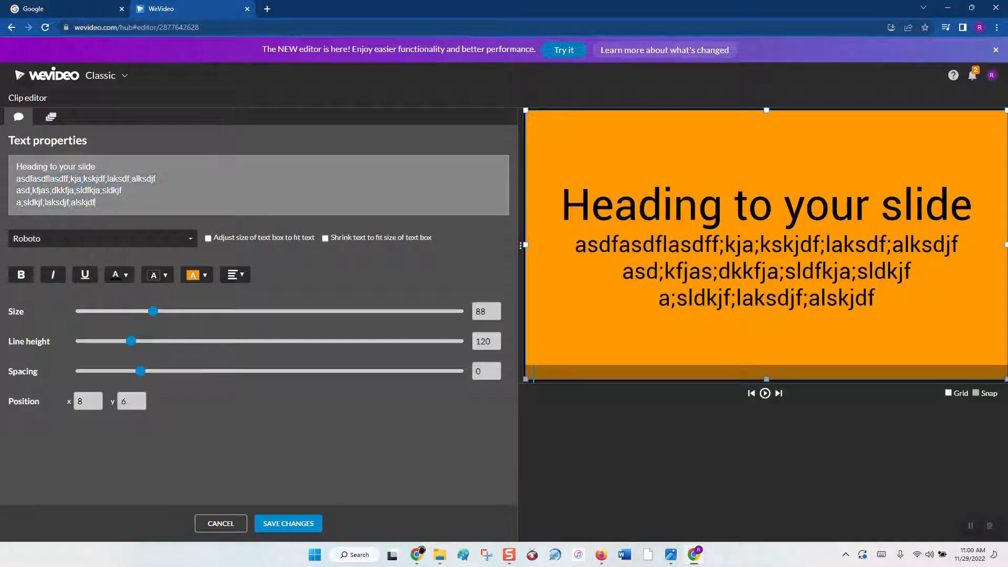
key(Return)
text(;laskdjf;alsdkjfa;lkd)
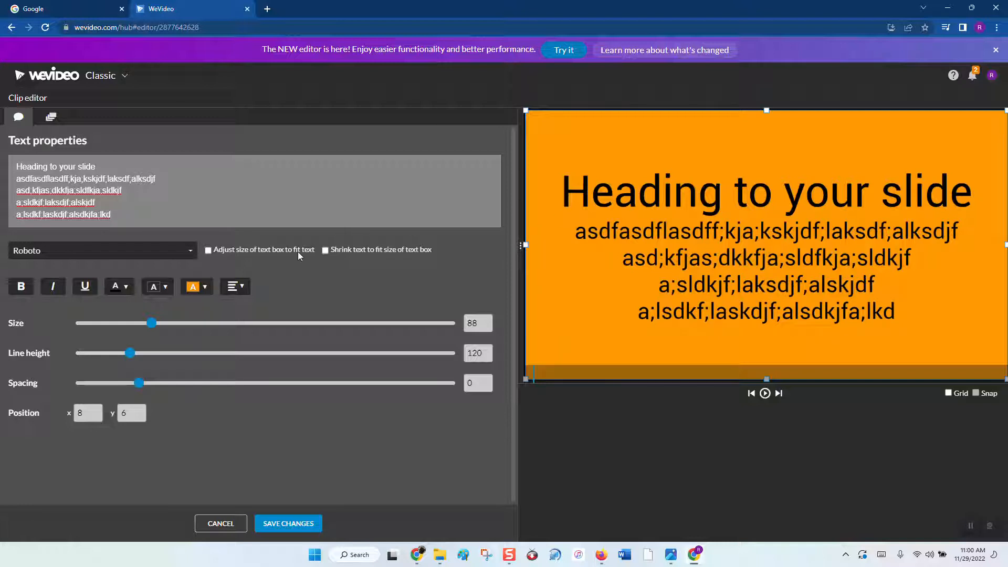
- Left-align the orange slide's text, make its four placeholder lines bold, and save the changes
drag(111, 215, 16, 179)
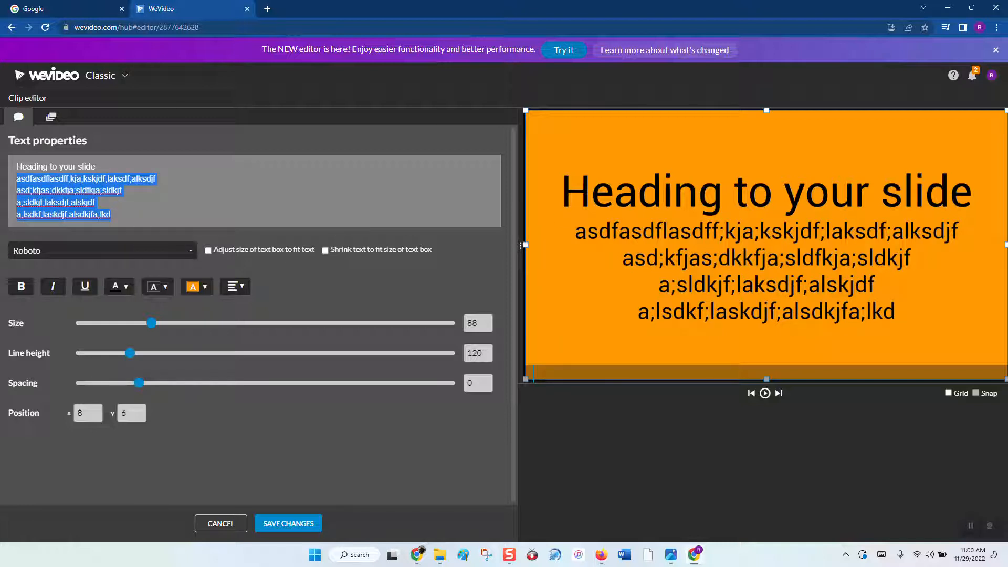
click(236, 286)
click(233, 308)
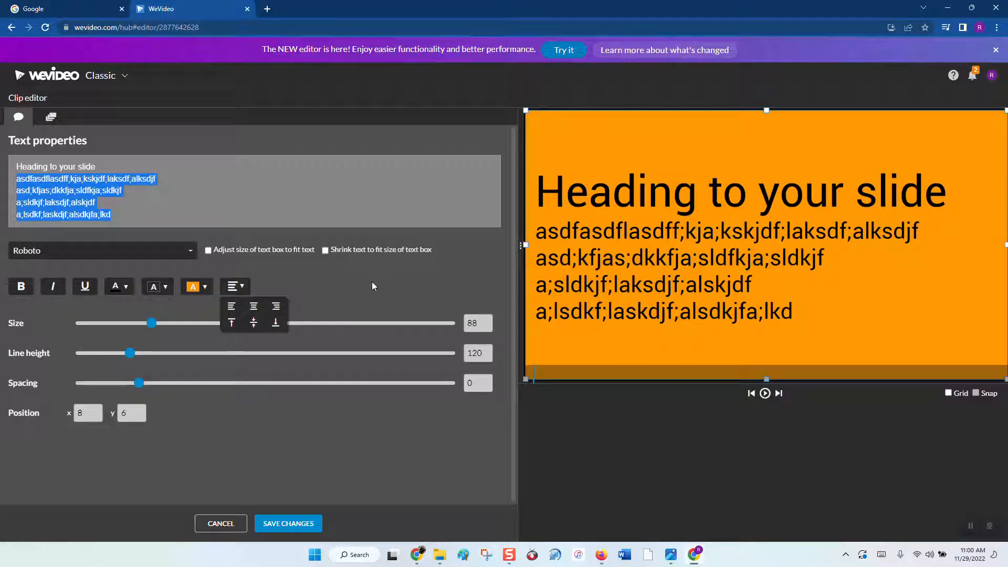
click(25, 289)
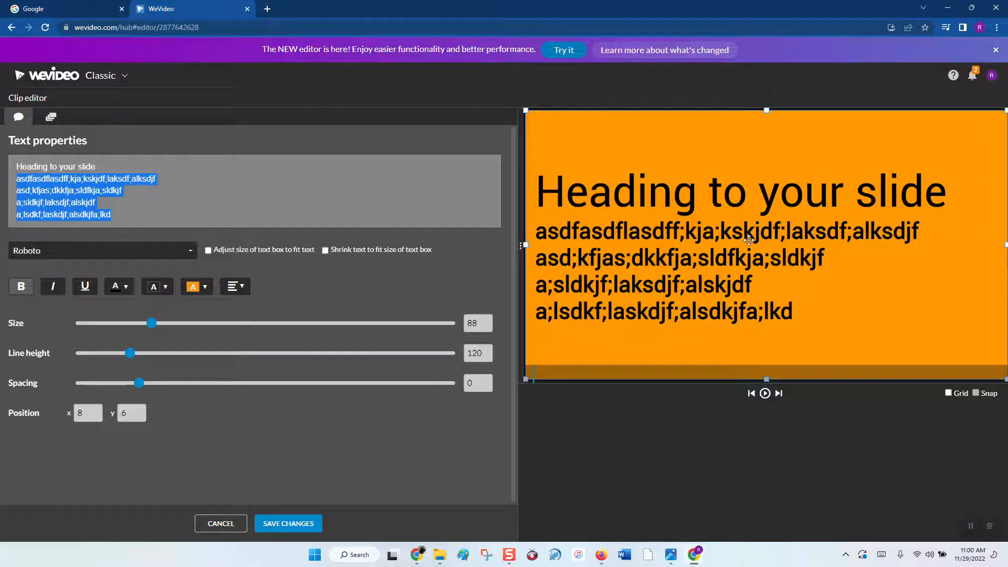
click(312, 523)
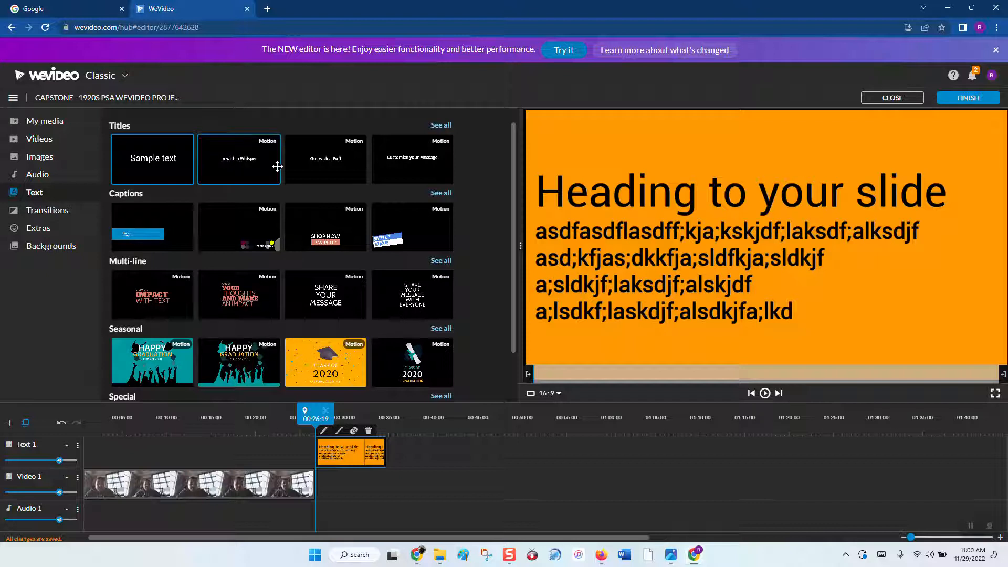
- Add a second "Sample text" title directly after the orange slide and enlarge its text box to fill the frame
click(160, 150)
drag(160, 151, 400, 457)
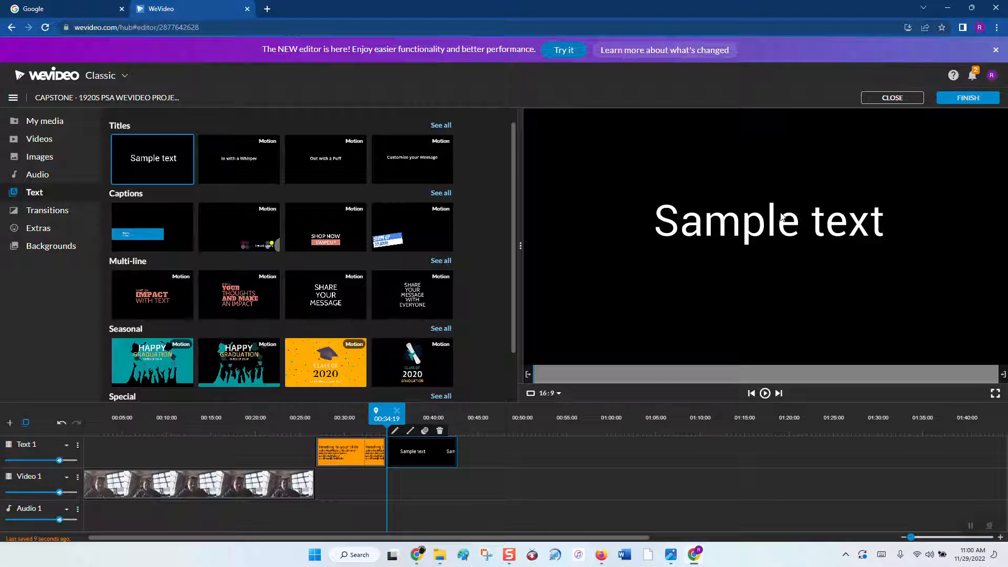
double_click(414, 456)
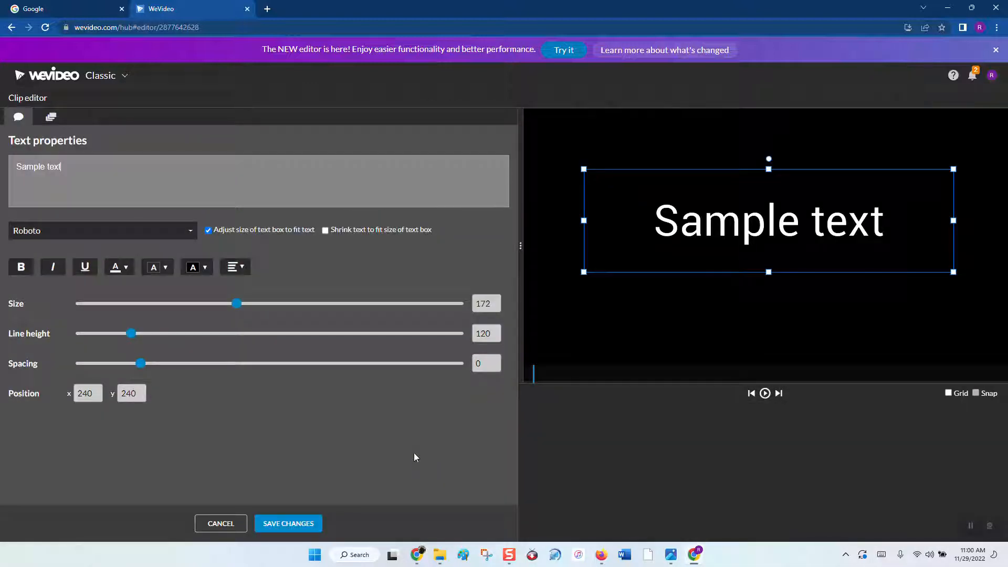
drag(707, 196, 648, 304)
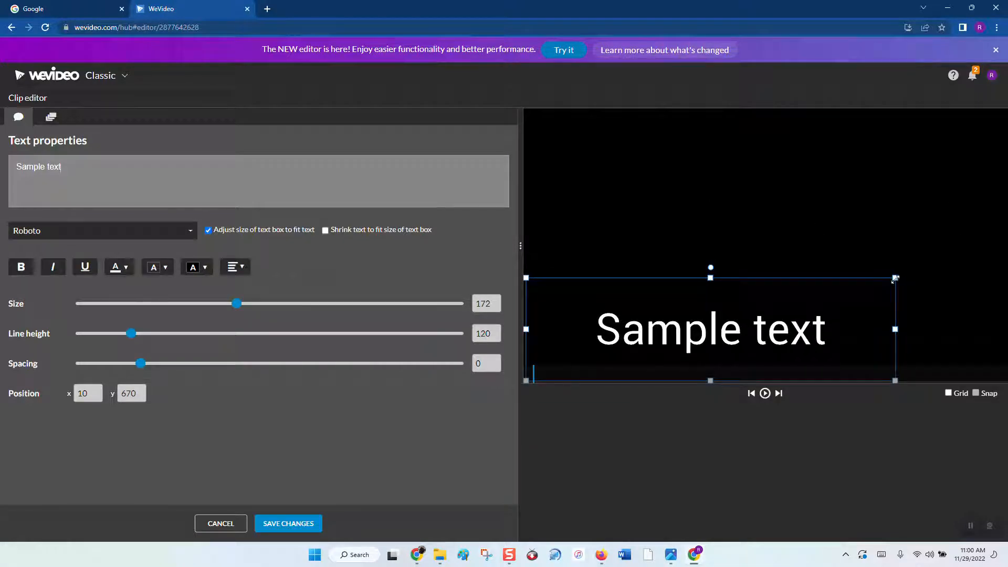
drag(895, 279, 1004, 113)
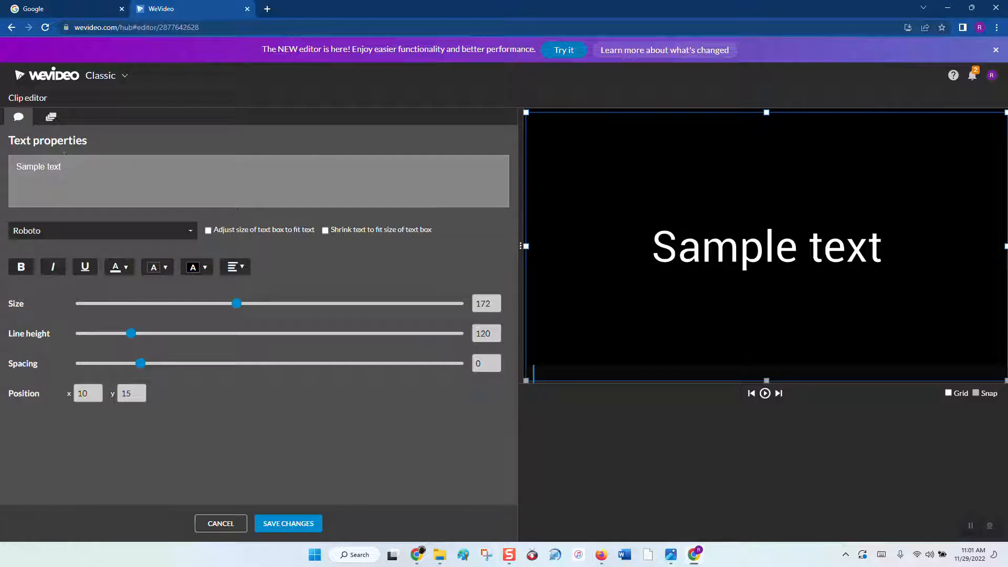
- Replace the second slide's sample text with the heading "Heading 2" and four lines of random placeholder text
key(ctrl+a)
text(Heading 2)
key(Return)
text(lasdfl jasd lfkj laksdjf lasjdf lajsdf lakj)
key(Return)
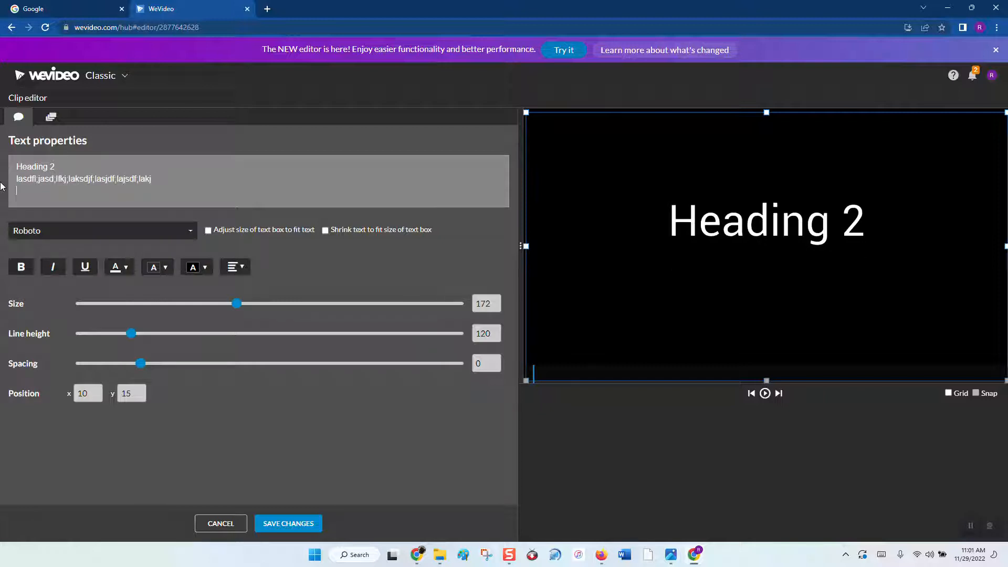
text(as;lkdfj;lasjdf;lajsdf;laksj)
key(Return)
text(a;lskdjf;laksjdf;kasjdf;laksjdf;lkajsdf)
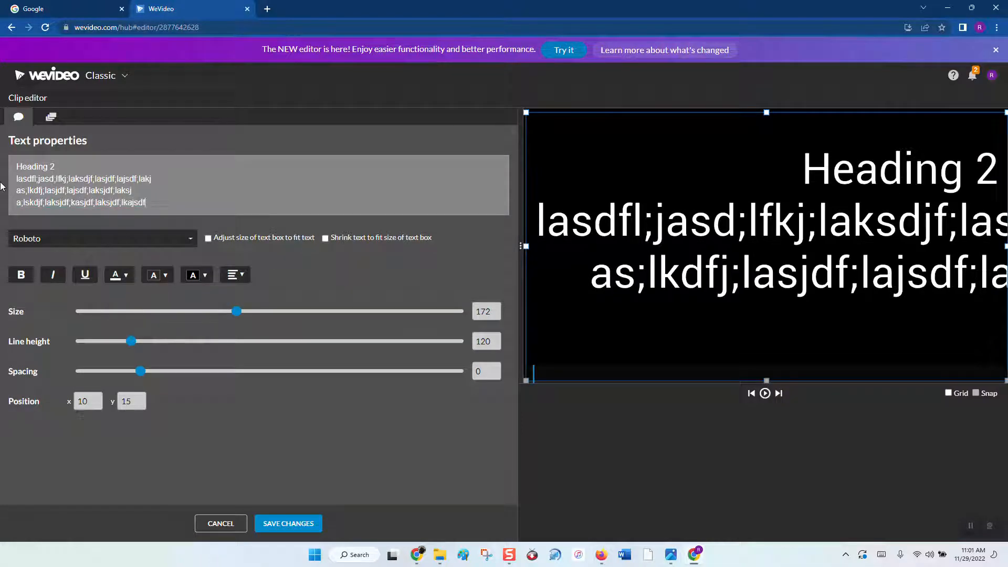
key(Return)
text(;laksjdf;lkakjsdf;klajsdf;lkjasdf;klj)
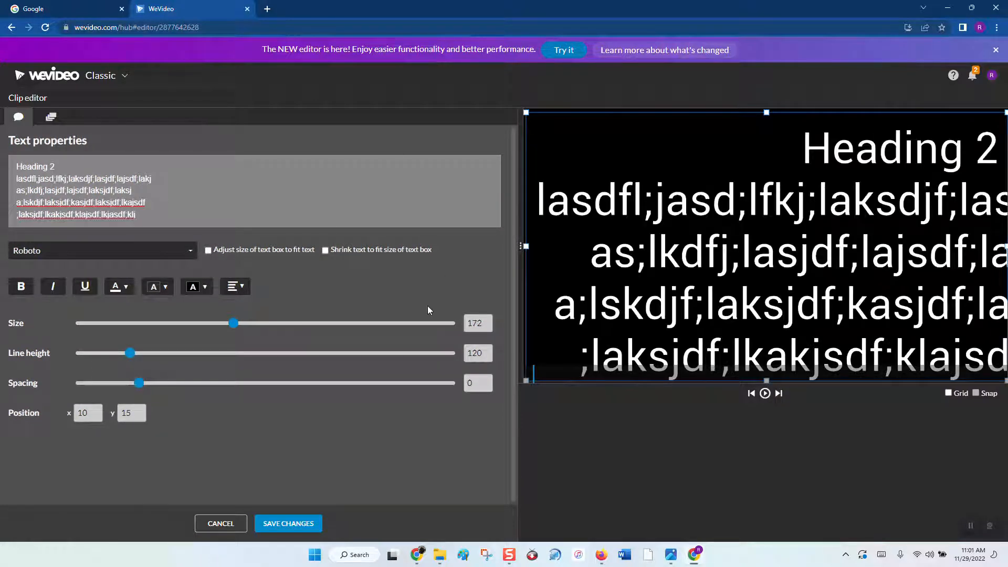
- Reduce the second slide's four placeholder lines to size 86, give the slide a blue background, and save it
drag(135, 214, 18, 179)
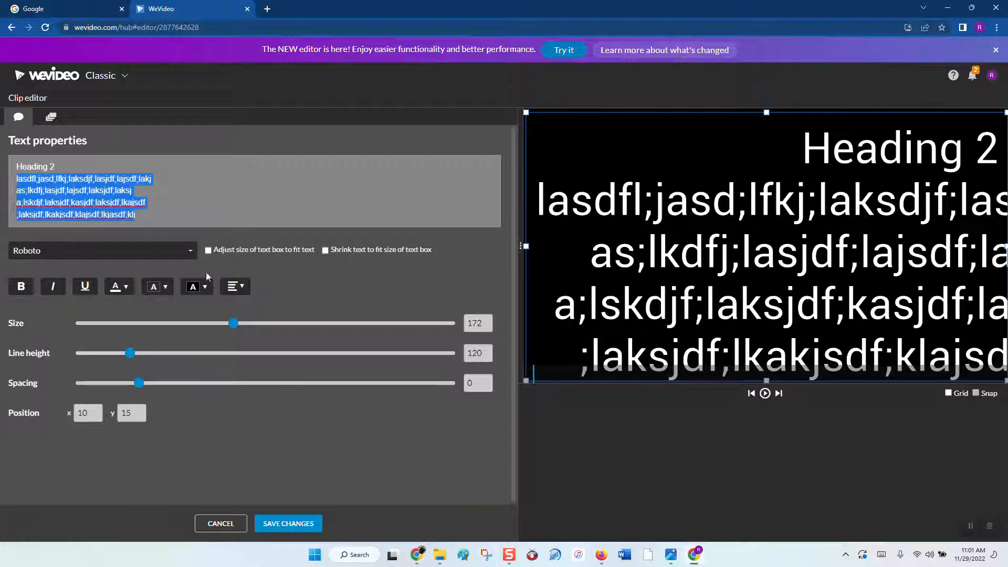
drag(234, 323, 150, 324)
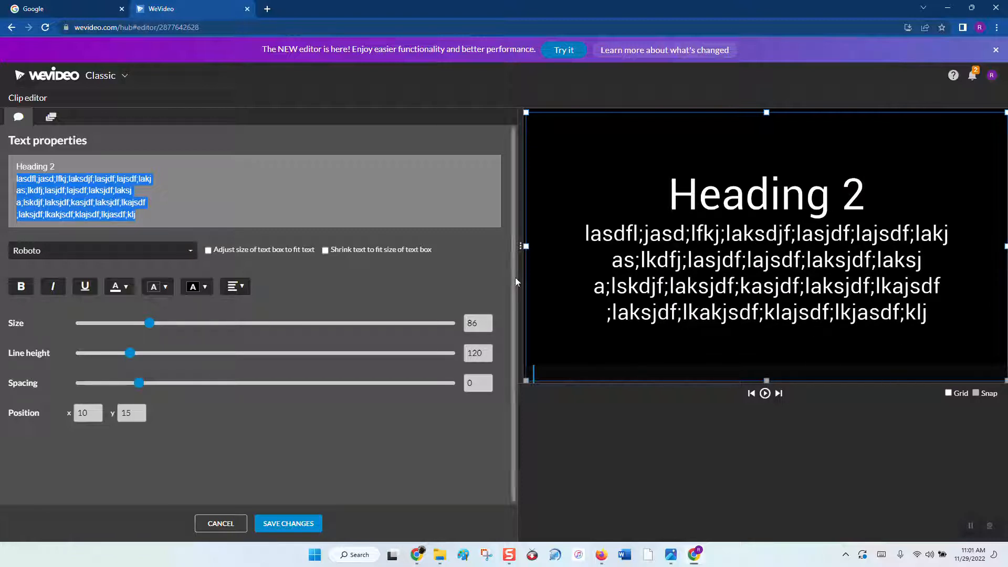
click(205, 295)
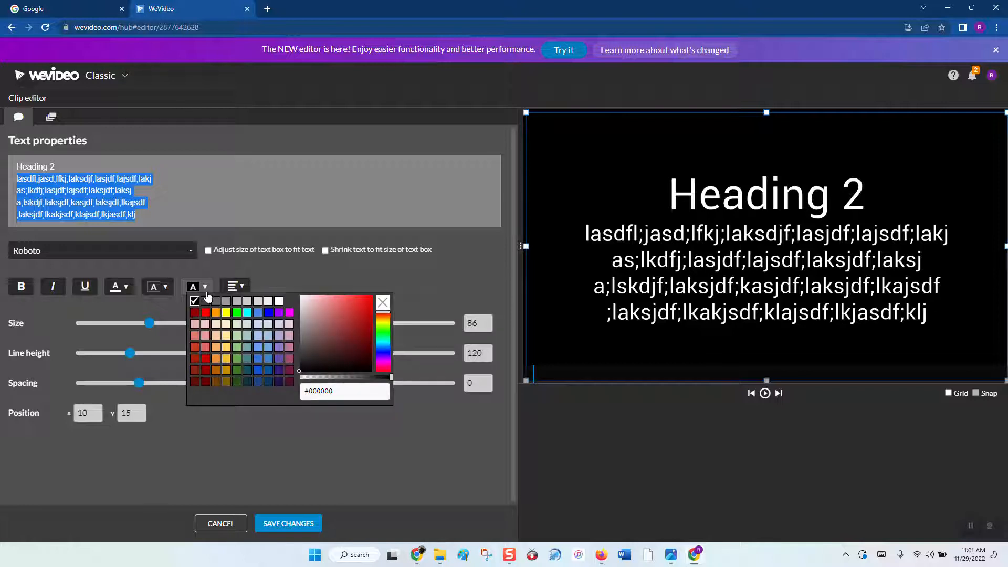
click(268, 314)
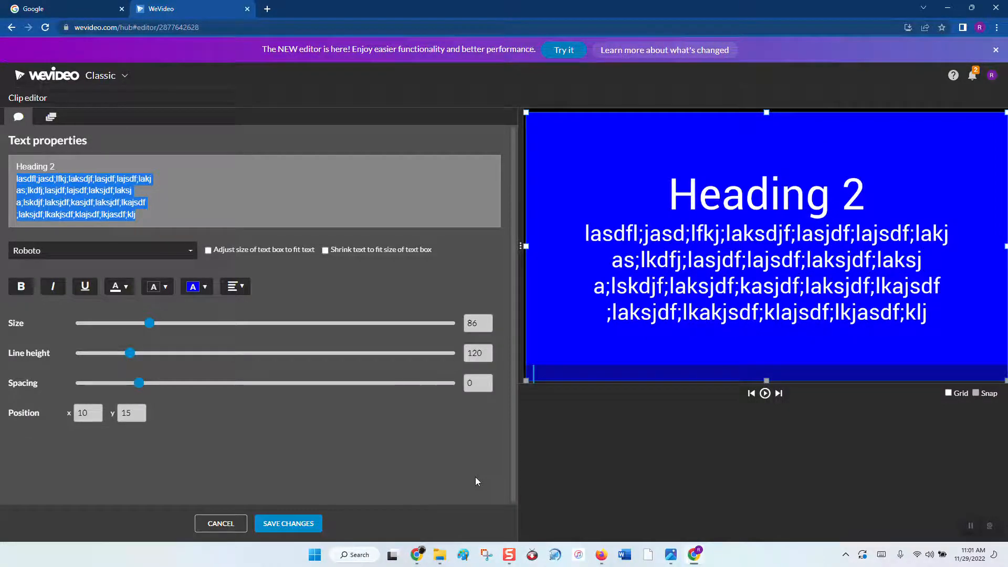
click(292, 524)
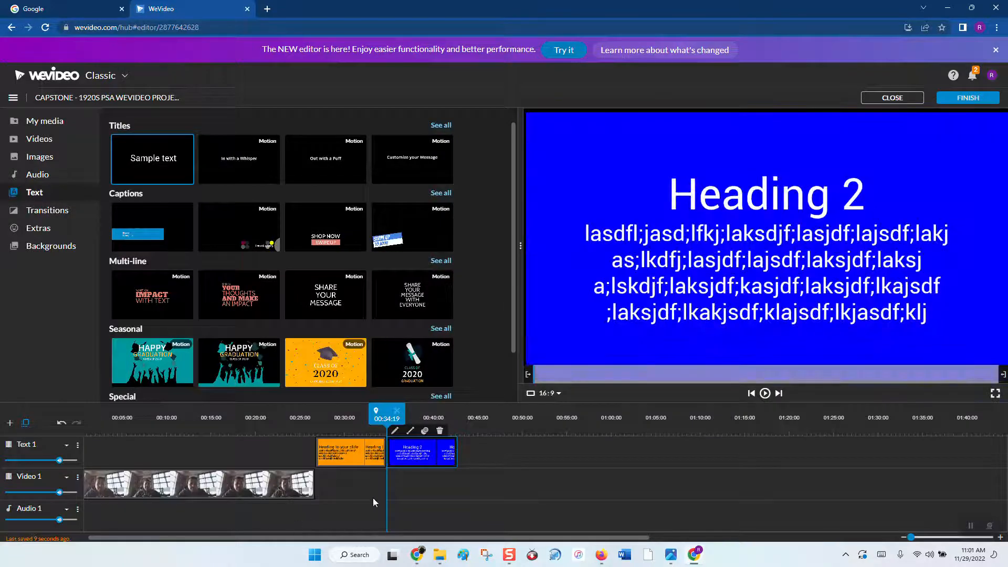
- Compare the orange and blue text slides by previewing each from the timeline
click(360, 456)
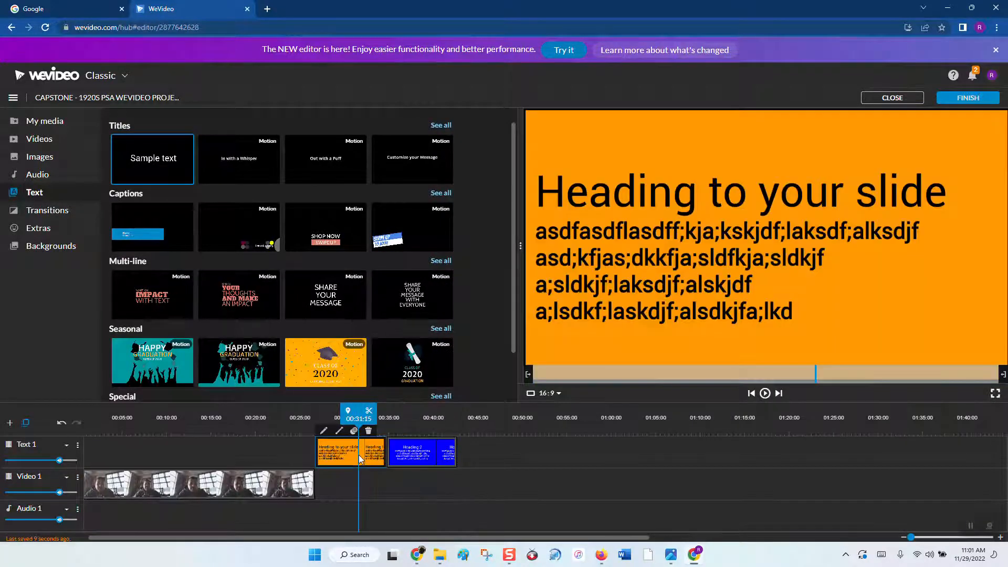
click(425, 449)
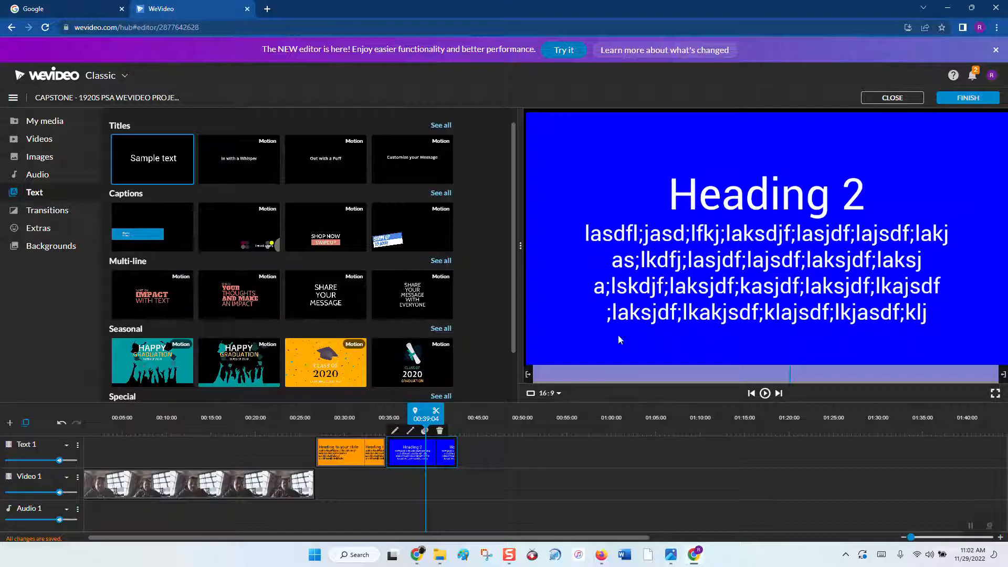
click(376, 455)
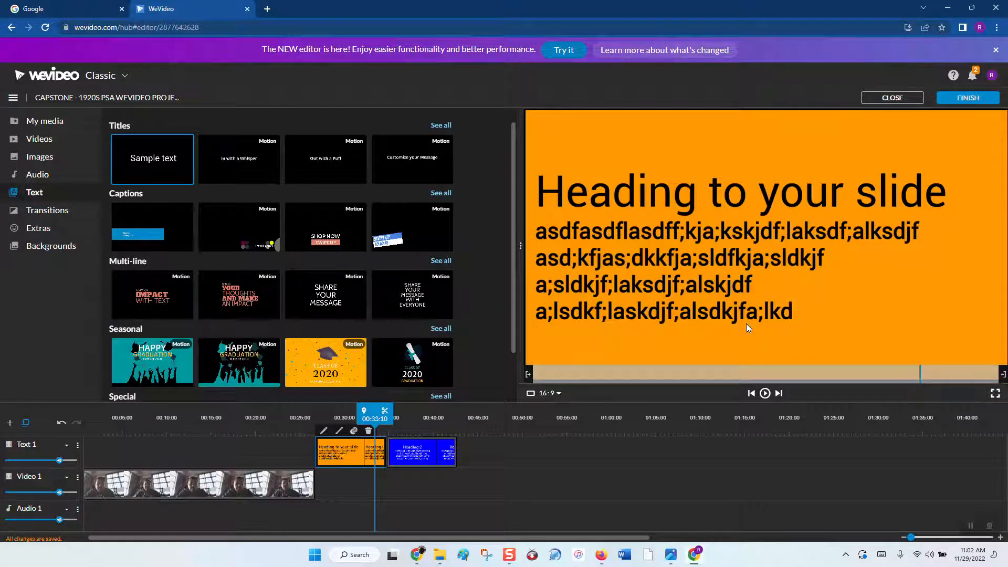
- Move the blue slide to about 01:26 on the text track and extend the orange slide to about 58 seconds
click(49, 125)
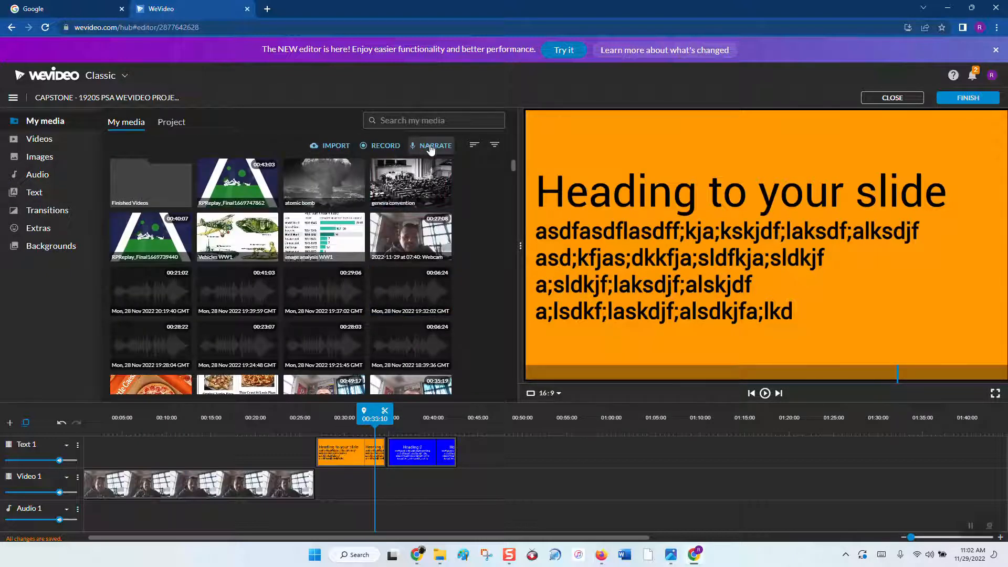
click(426, 455)
drag(426, 454, 885, 446)
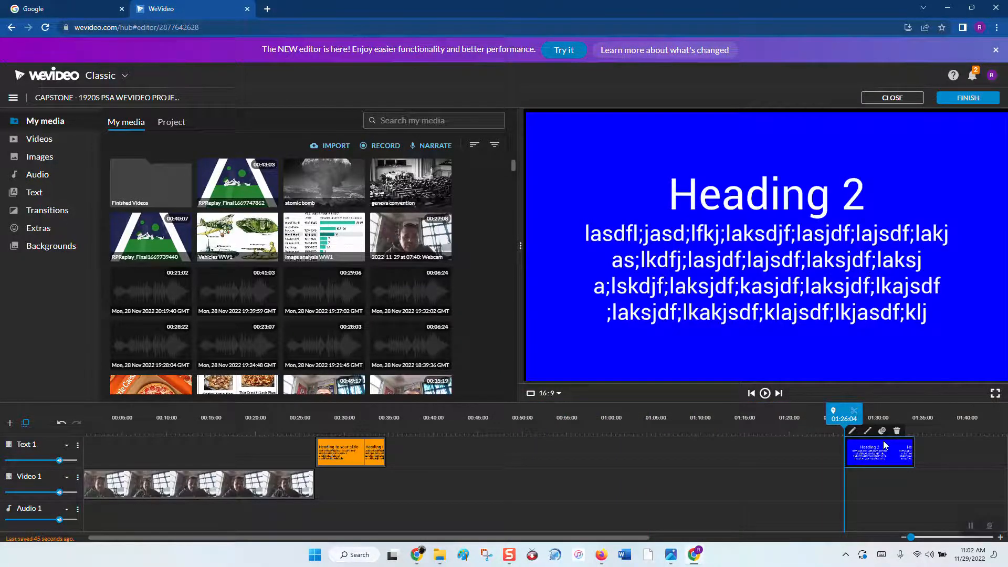
click(361, 448)
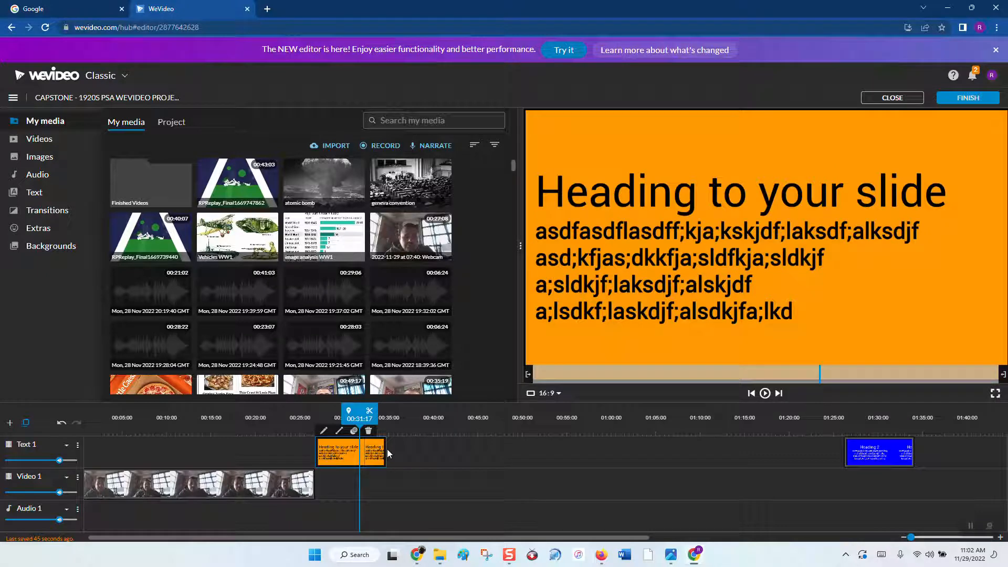
drag(385, 449, 832, 459)
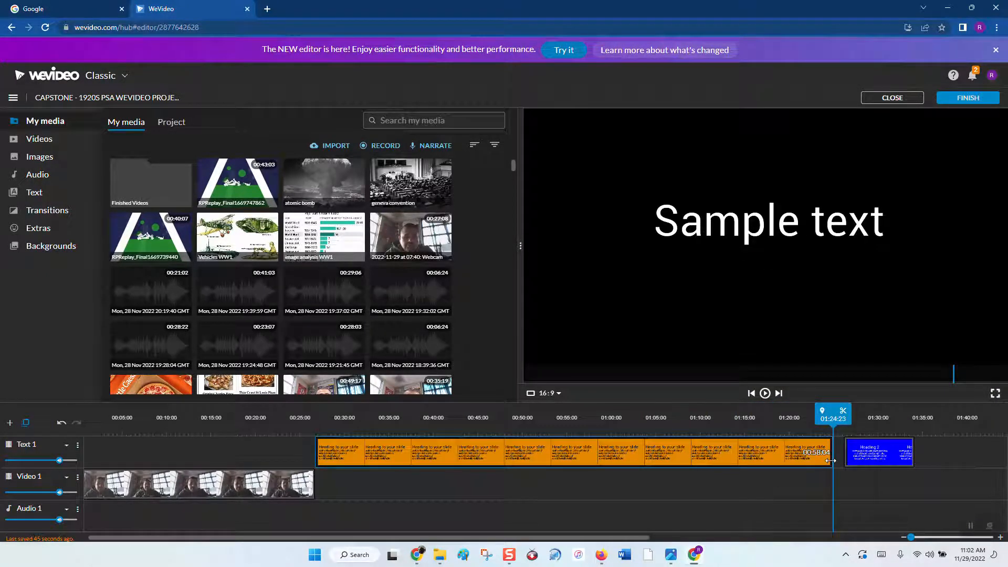
- Record a voiceover of about 15 seconds from the start of the orange slide, preview it briefly, and save it
mouse_move(827, 406)
mouse_down()
mouse_move(460, 404)
mouse_move(311, 416)
mouse_up()
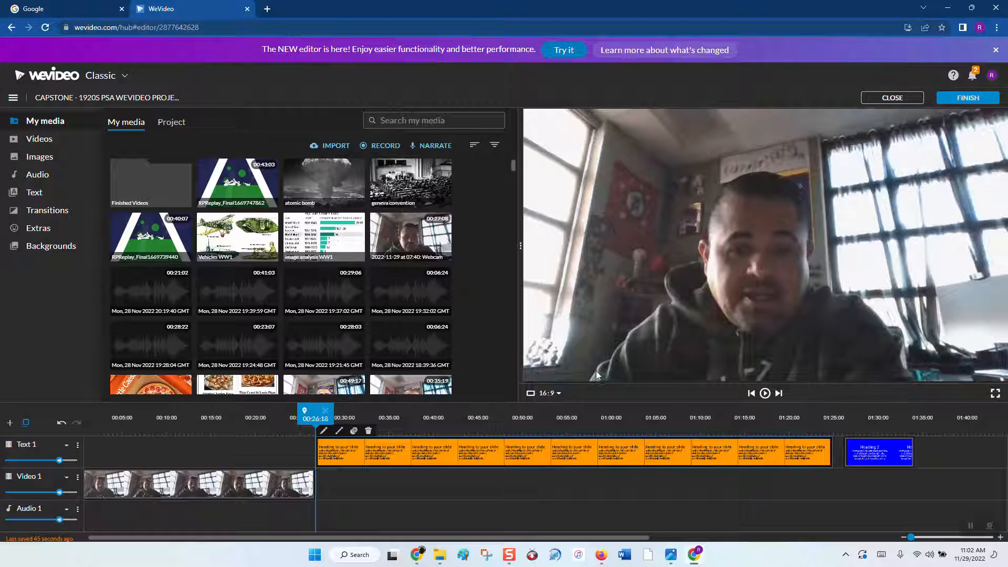
click(429, 154)
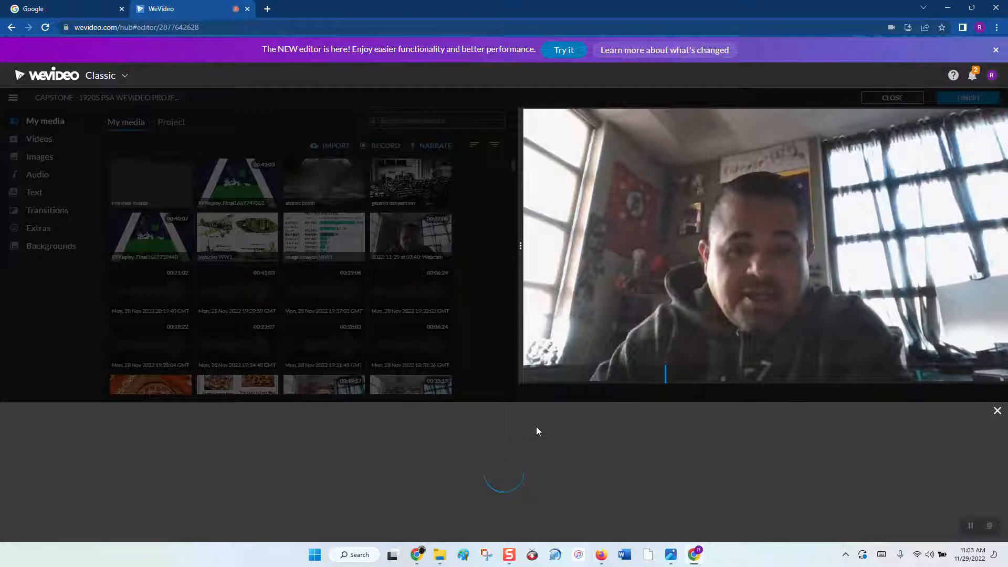
click(515, 483)
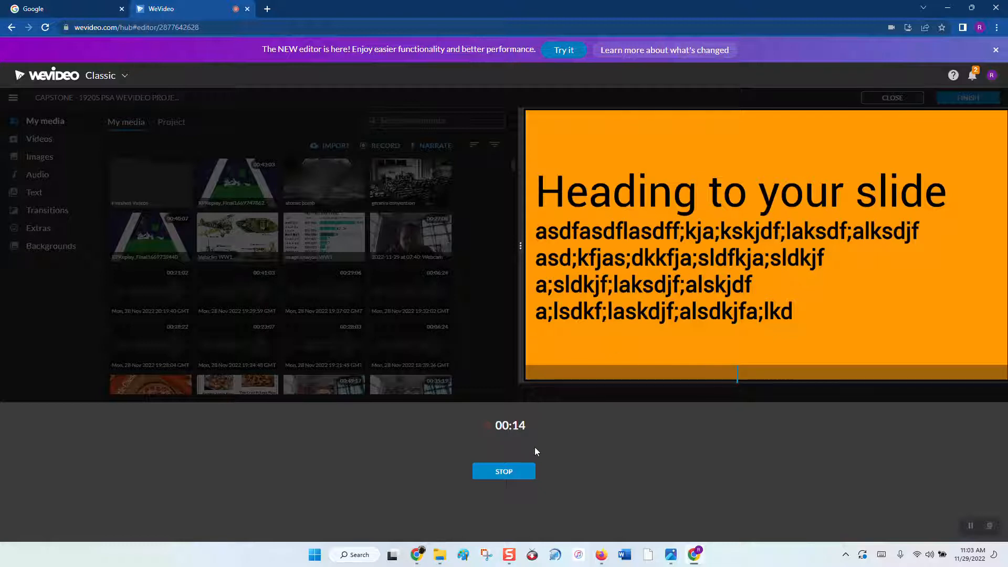
click(515, 472)
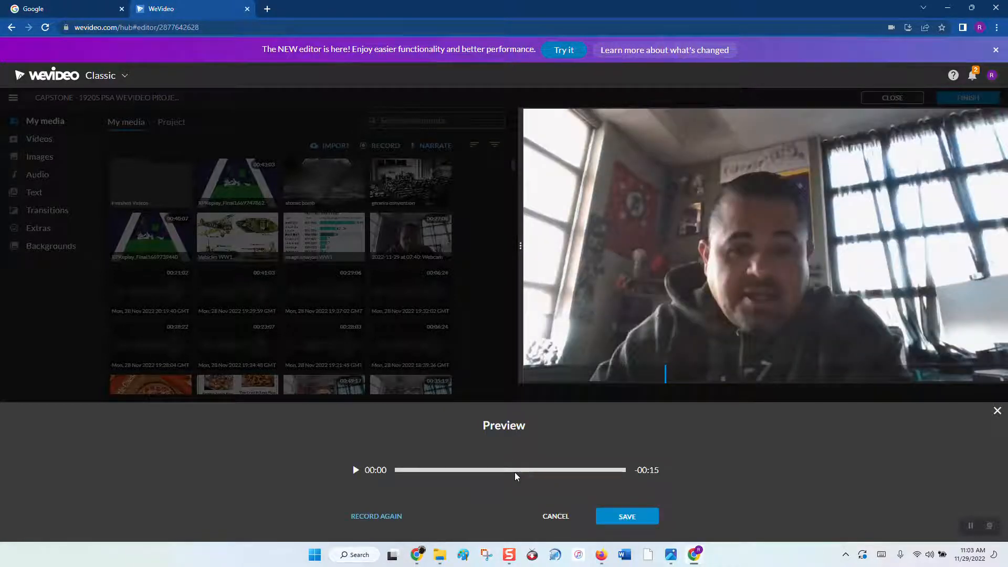
click(355, 471)
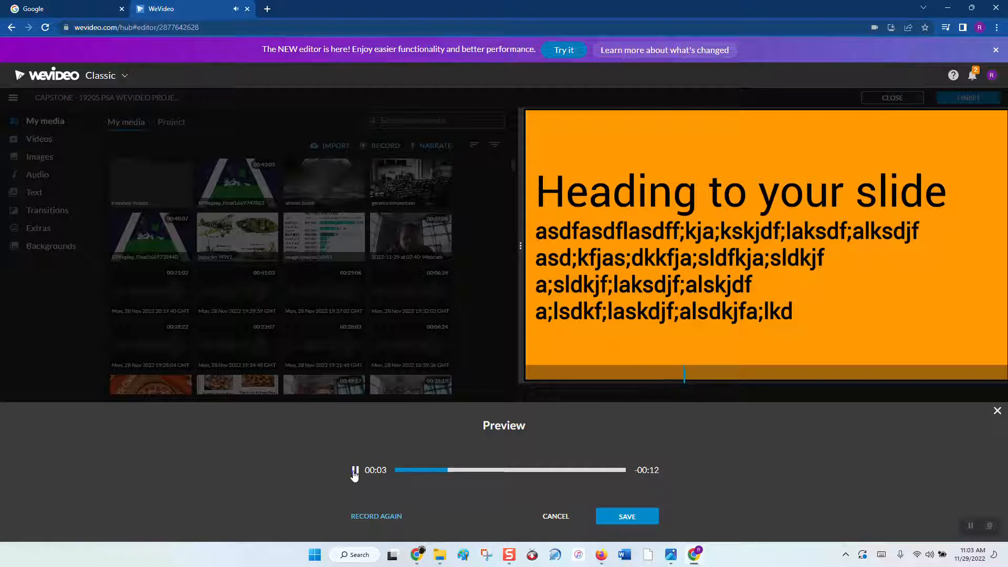
click(354, 472)
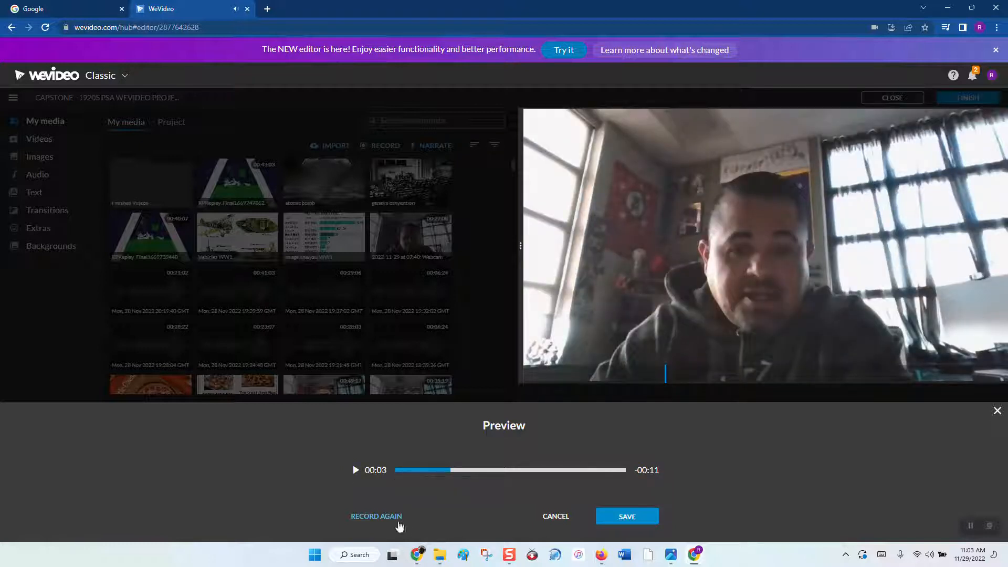
click(628, 516)
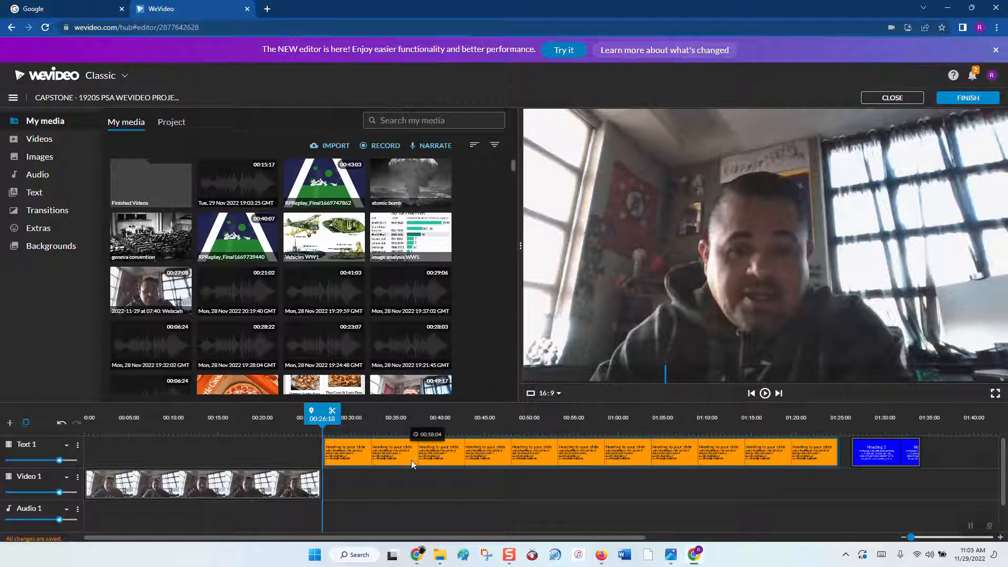
- Locate the new voiceover clip on the timeline and play it back from the start of the orange slide
scroll(411, 461, down, 1)
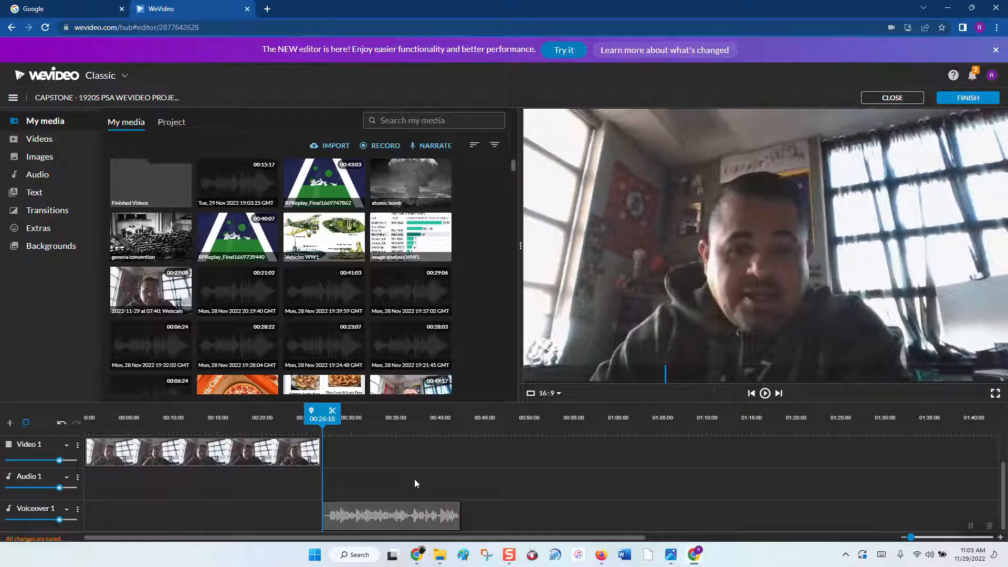
click(375, 517)
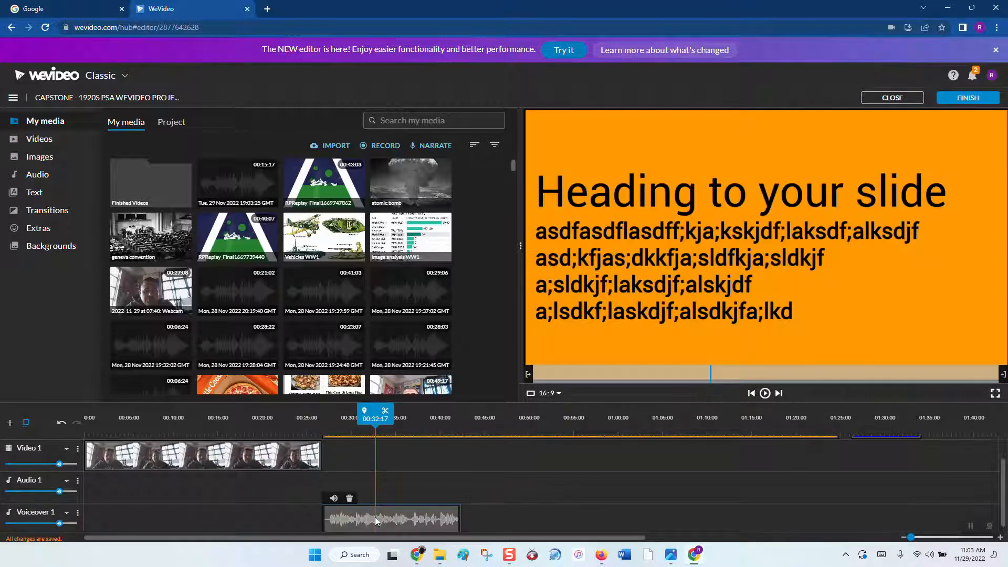
drag(367, 420, 315, 419)
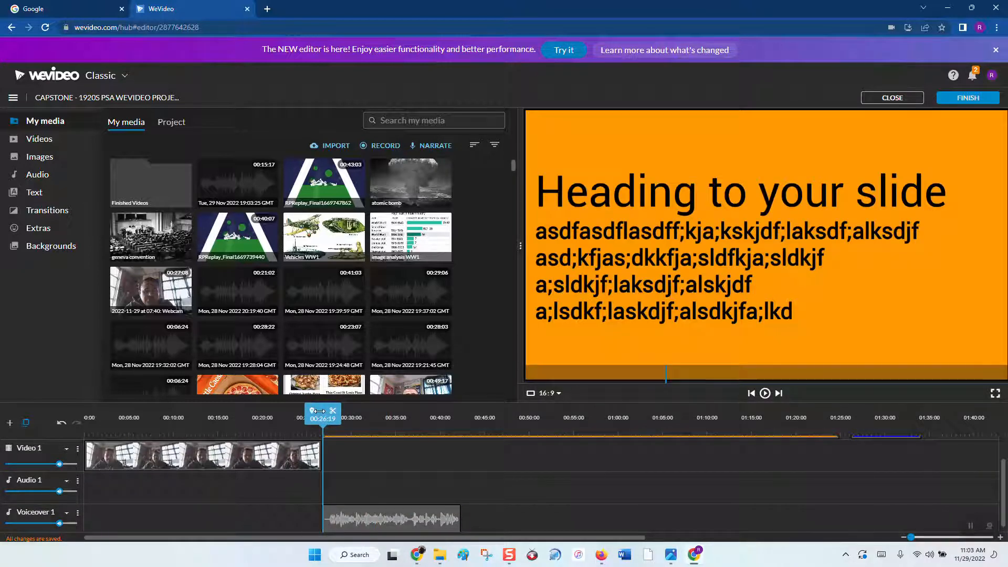
click(765, 394)
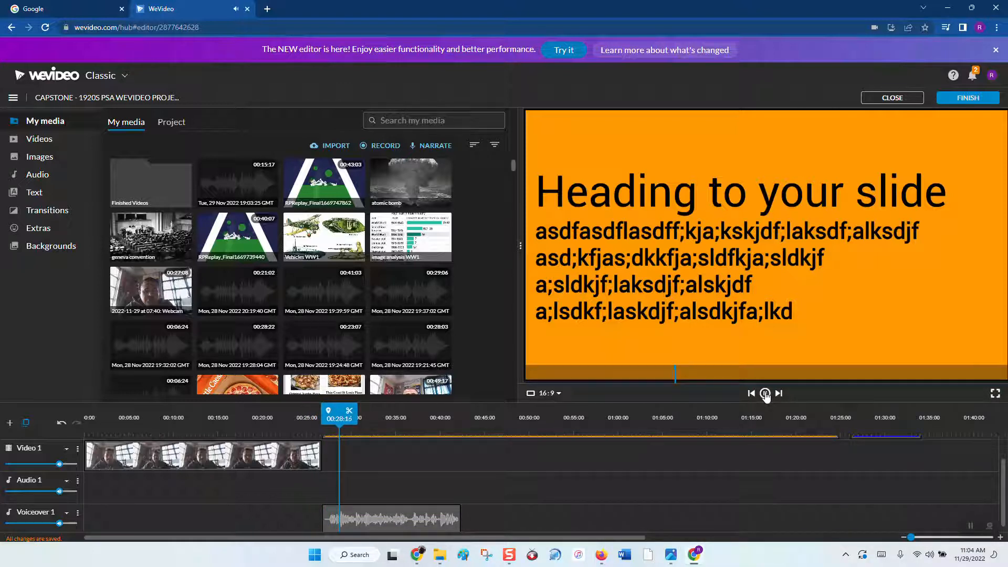
click(765, 394)
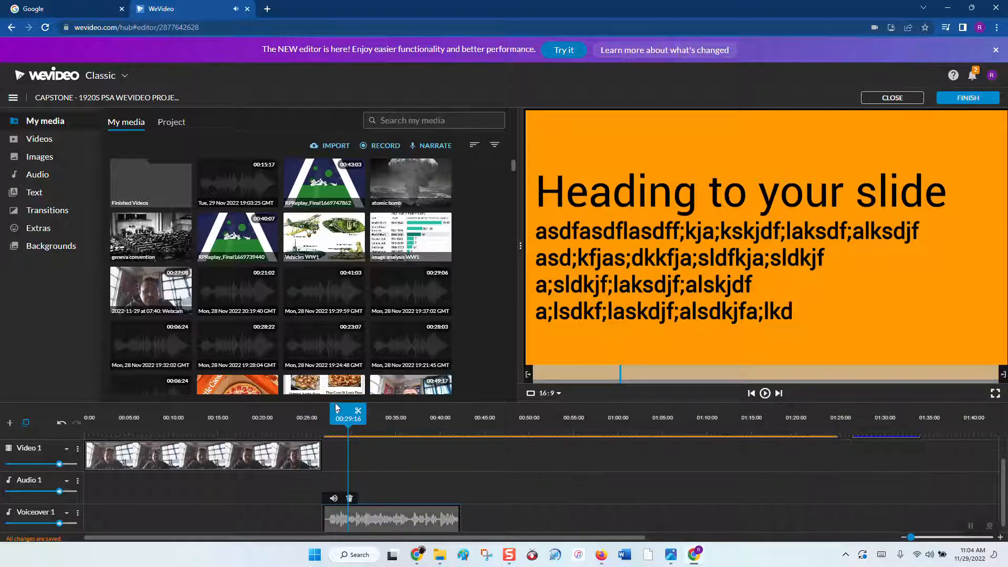
- Move the voiceover clip to the Audio 1 track, aligned with the start of the orange slide at 00:26:19
drag(340, 412, 315, 413)
drag(361, 530, 406, 497)
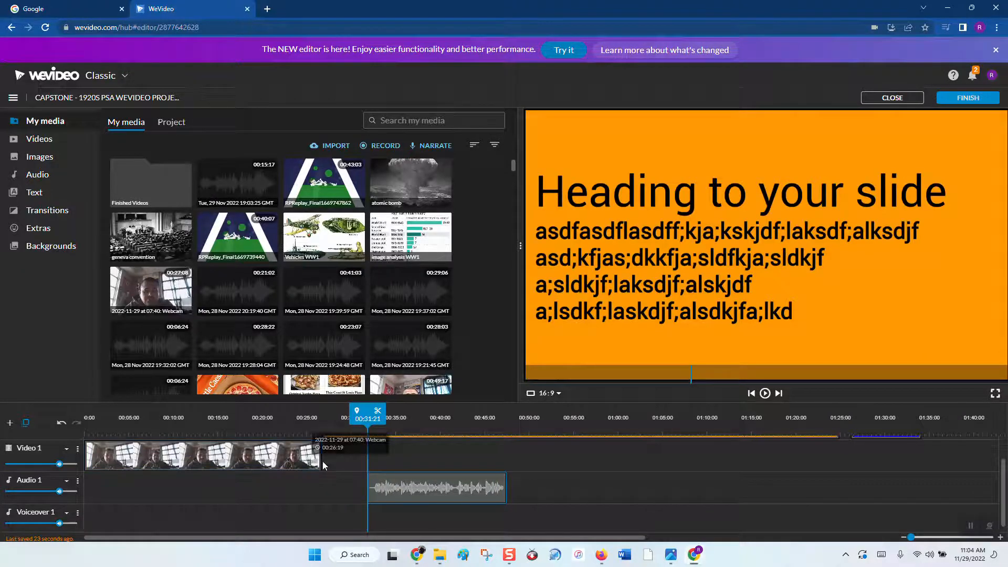
click(412, 477)
drag(412, 477, 368, 480)
scroll(529, 471, up, 2)
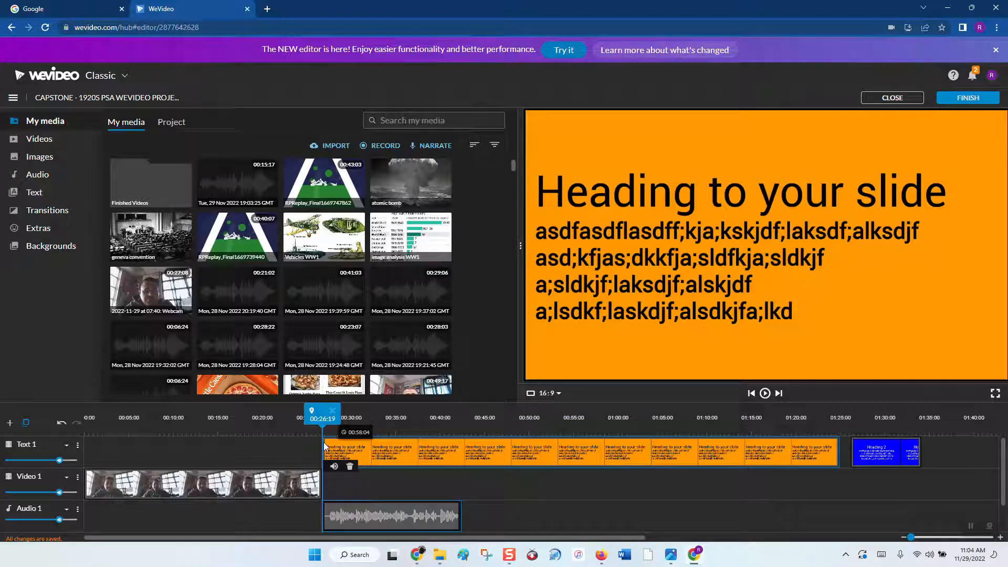
- Trim the orange slide's ending to match the end of the voiceover and preview the transition from the webcam clip
click(345, 450)
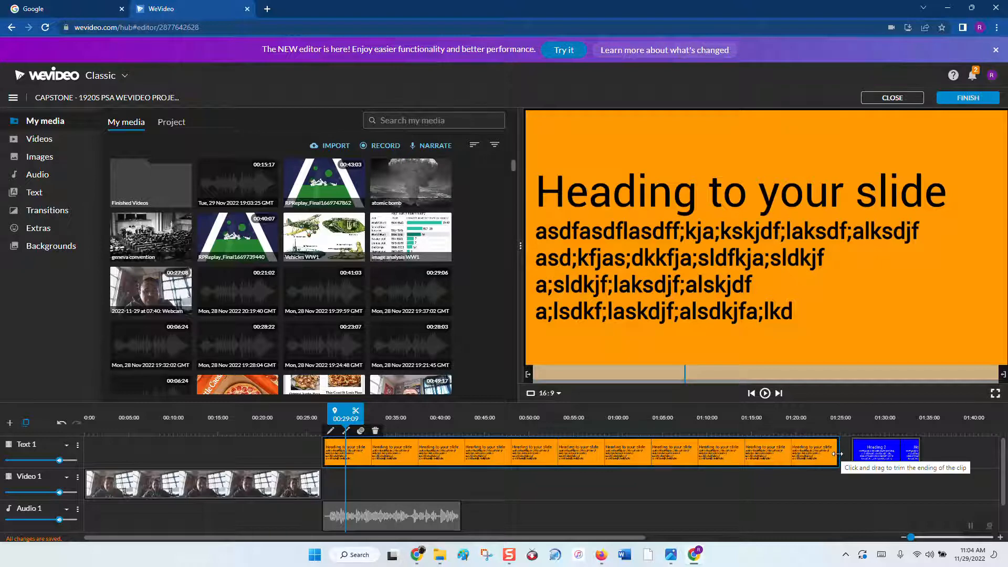
drag(838, 454, 464, 452)
drag(460, 412, 298, 413)
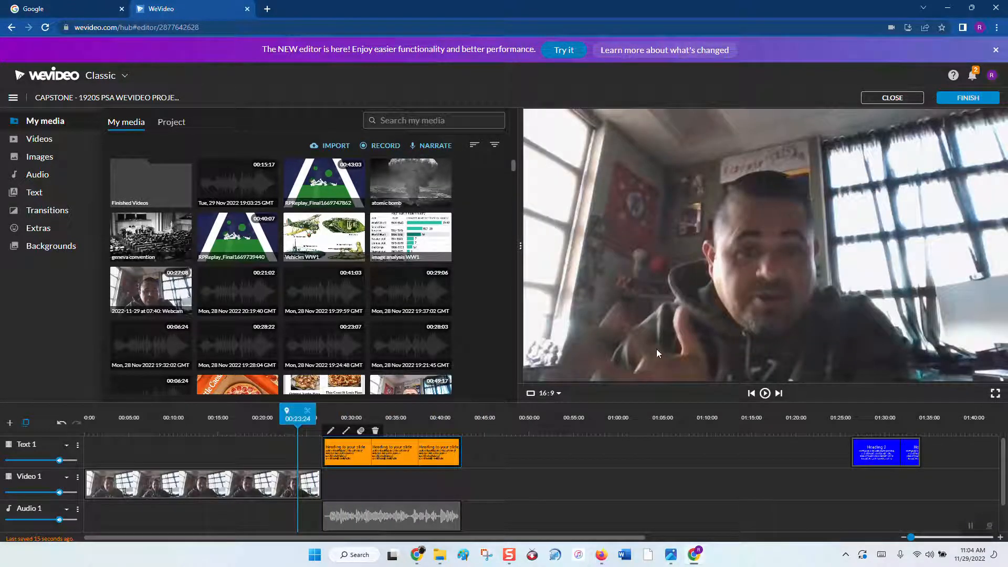
click(767, 393)
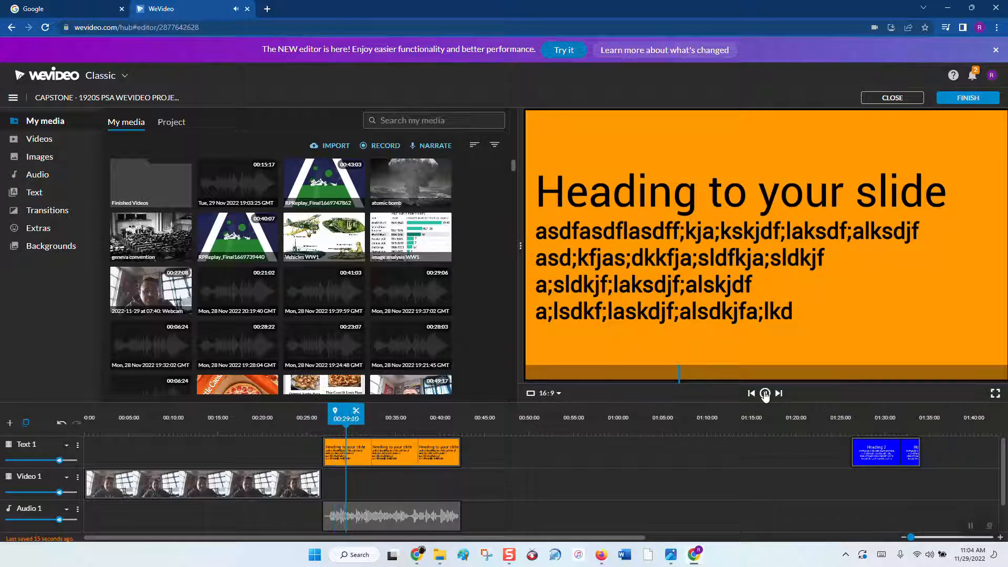
click(765, 393)
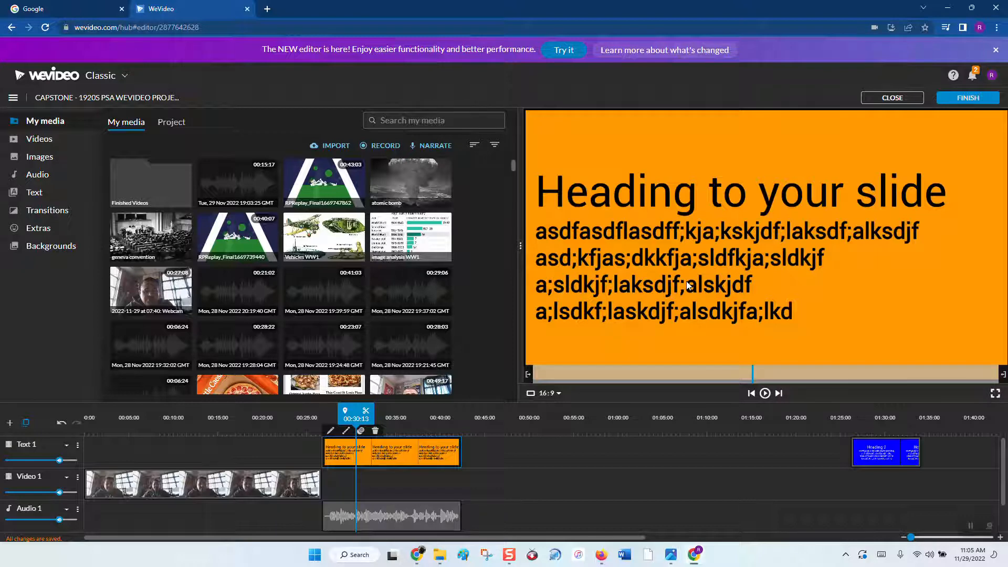
- Import the video "The Secret History of Pizza _ Epicurious" from the Desktop folder into the media library
click(335, 153)
click(482, 321)
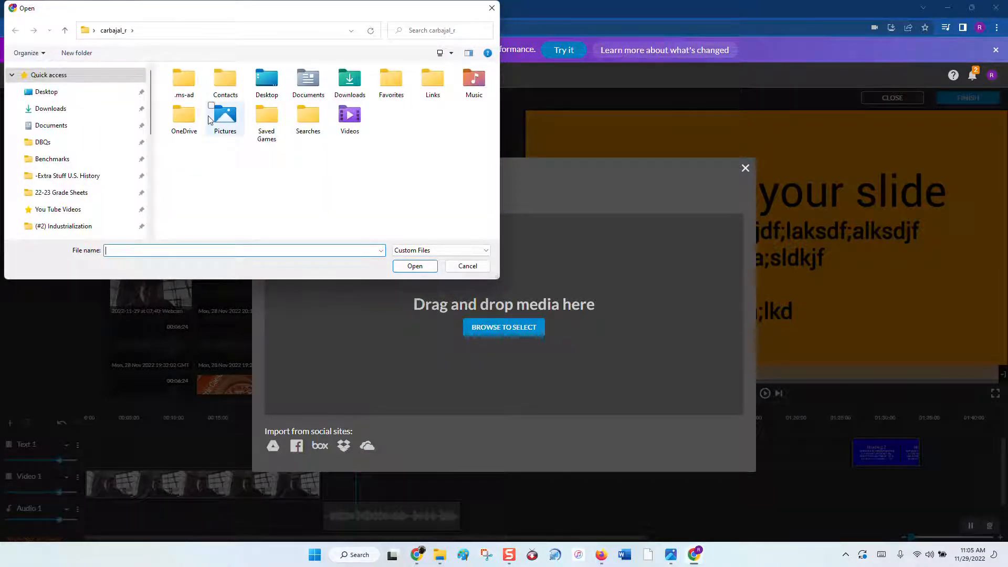
click(67, 92)
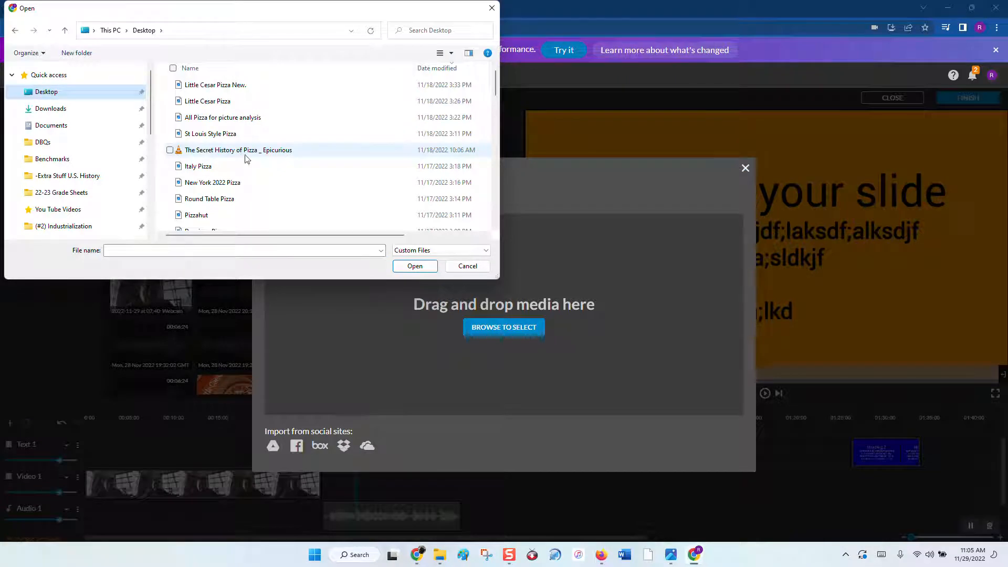
click(237, 154)
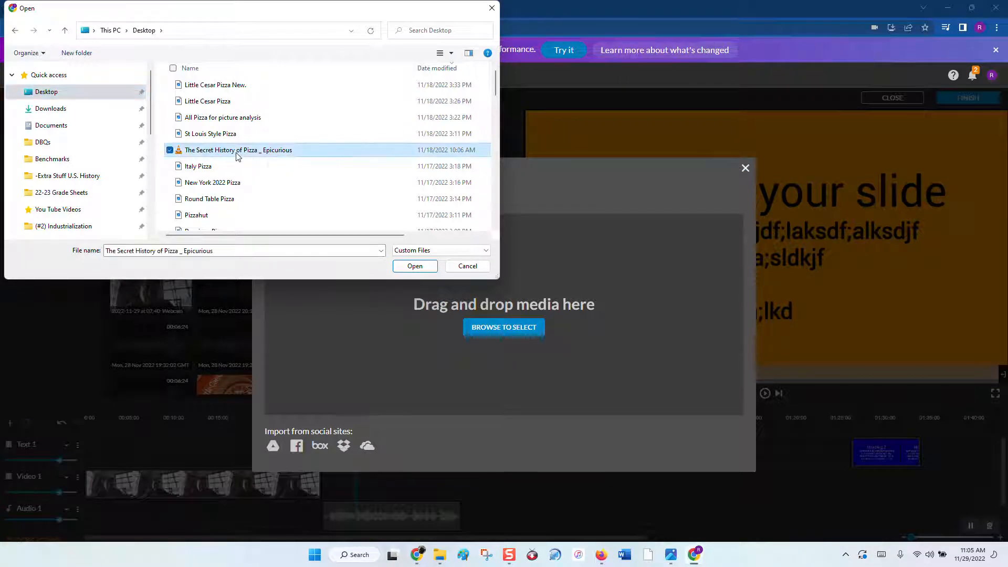
click(404, 263)
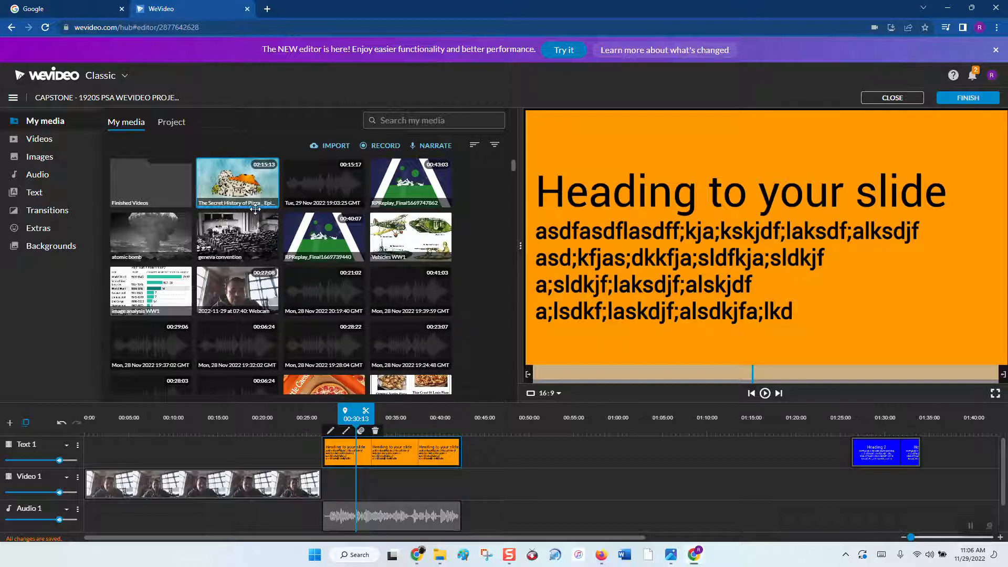
- Place the existing 02:15:16 copy of The Secret History of Pizza on Video 1 at 00:42:11, right after the orange slide
scroll(298, 218, down, 2)
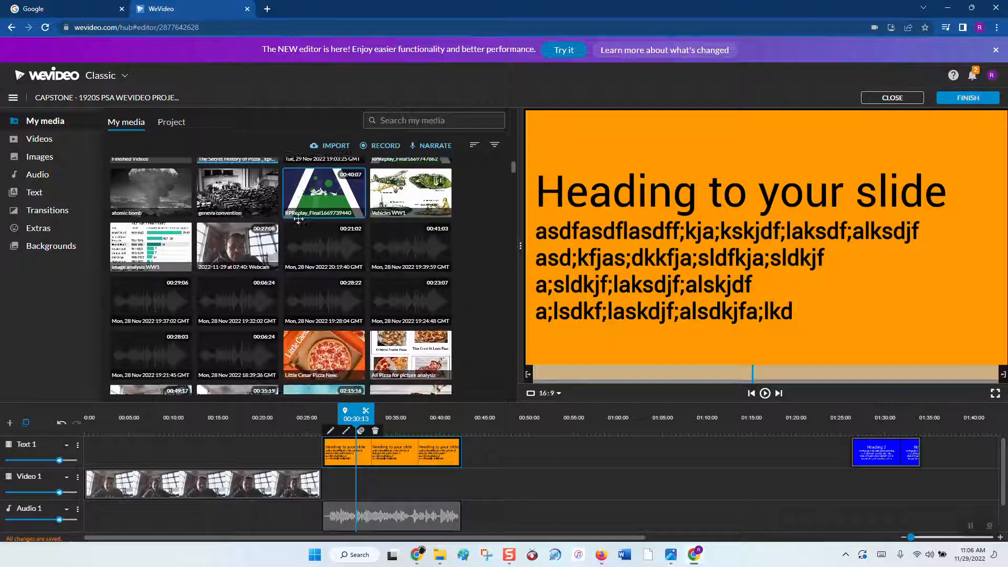
scroll(298, 218, down, 1)
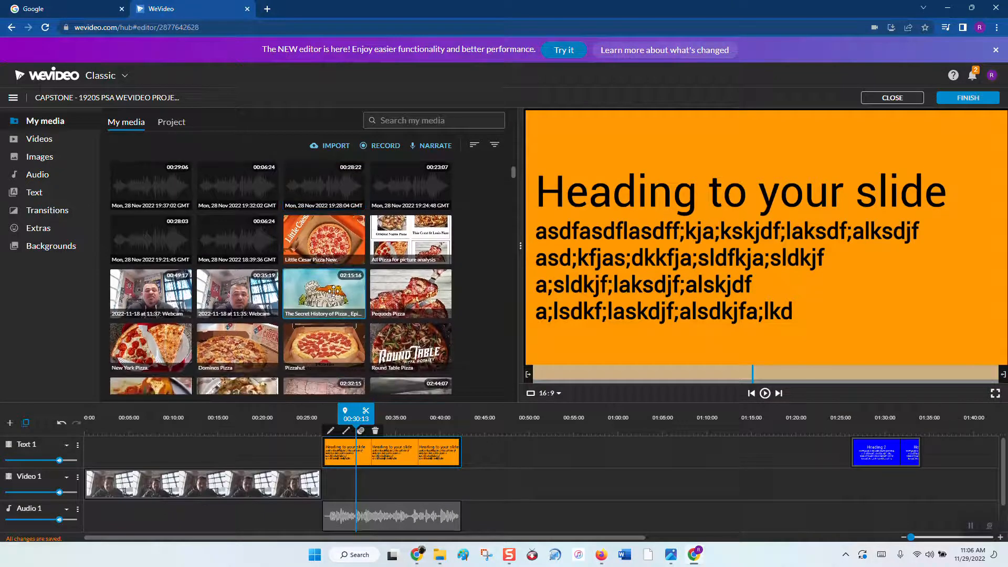
scroll(360, 251, up, 1)
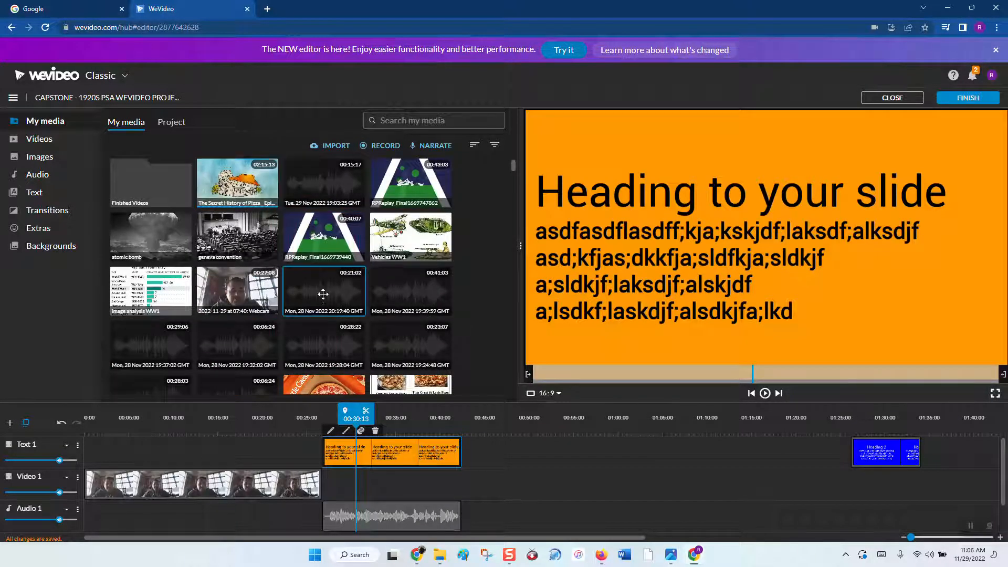
scroll(324, 294, down, 1)
scroll(324, 294, down, 1)
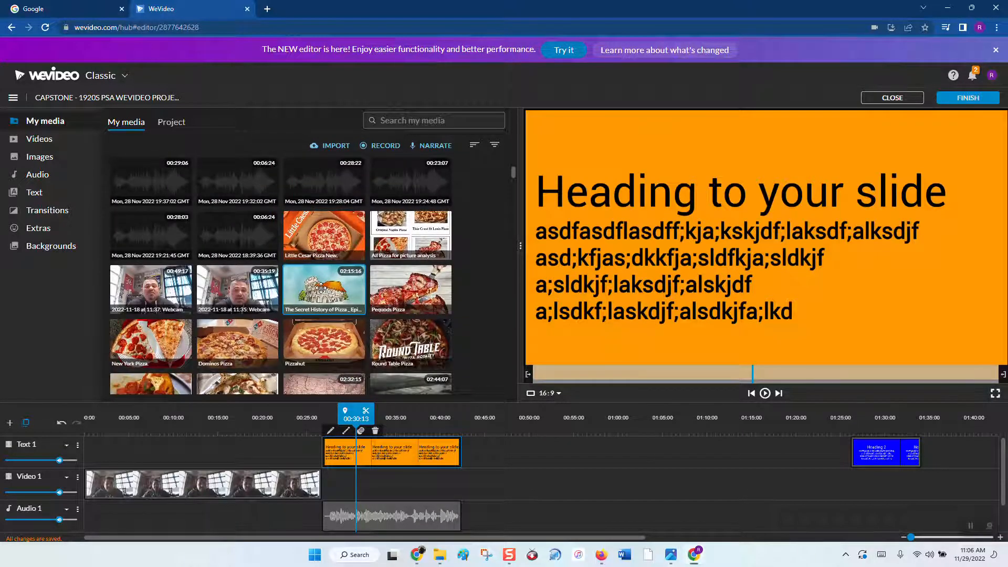
drag(321, 288, 471, 487)
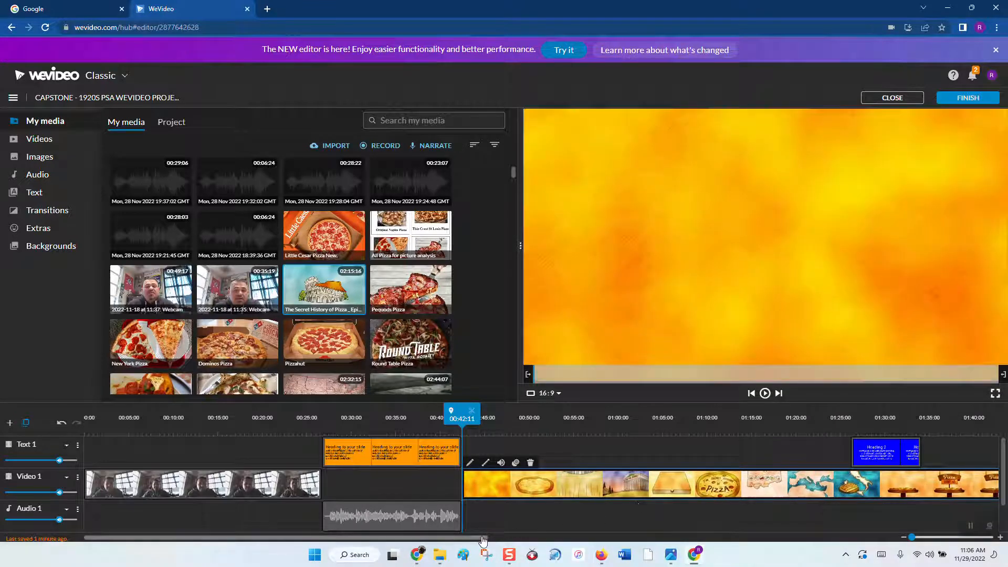
- Split the pizza video at about 01:05:15 on the timeline and delete the part before the cut
drag(483, 540, 948, 535)
scroll(711, 514, up, 10)
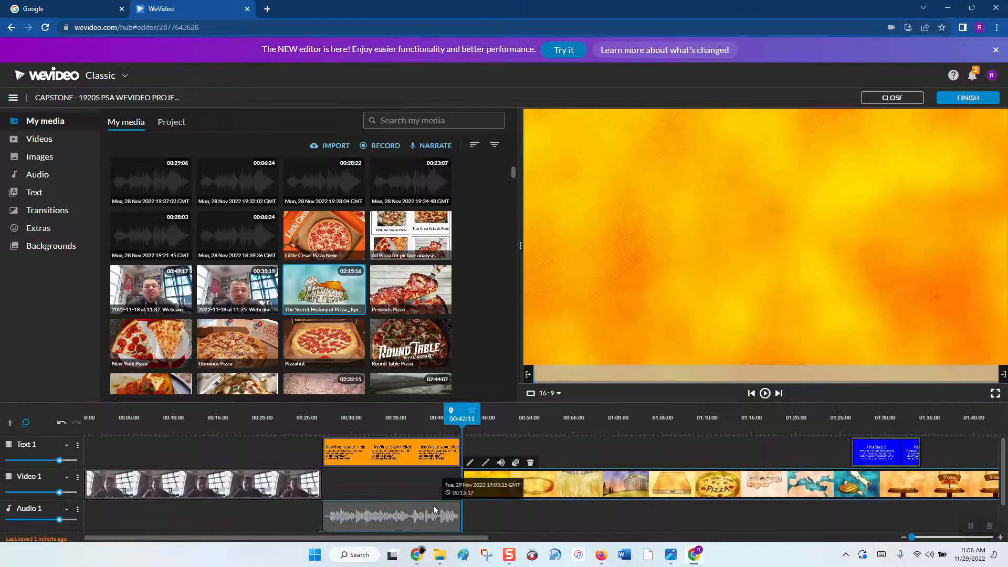
click(904, 537)
click(904, 537)
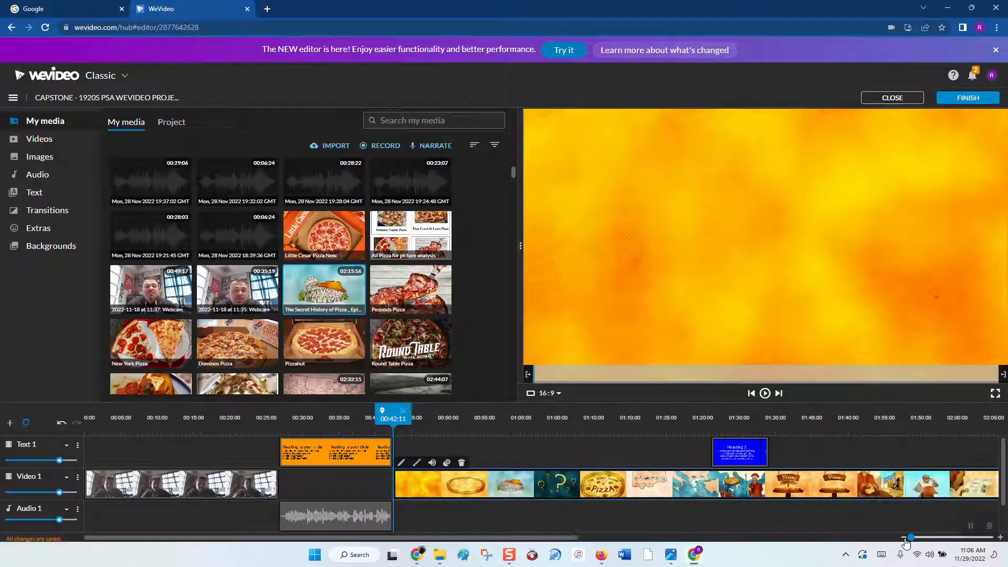
click(904, 538)
click(904, 537)
click(904, 538)
click(904, 538)
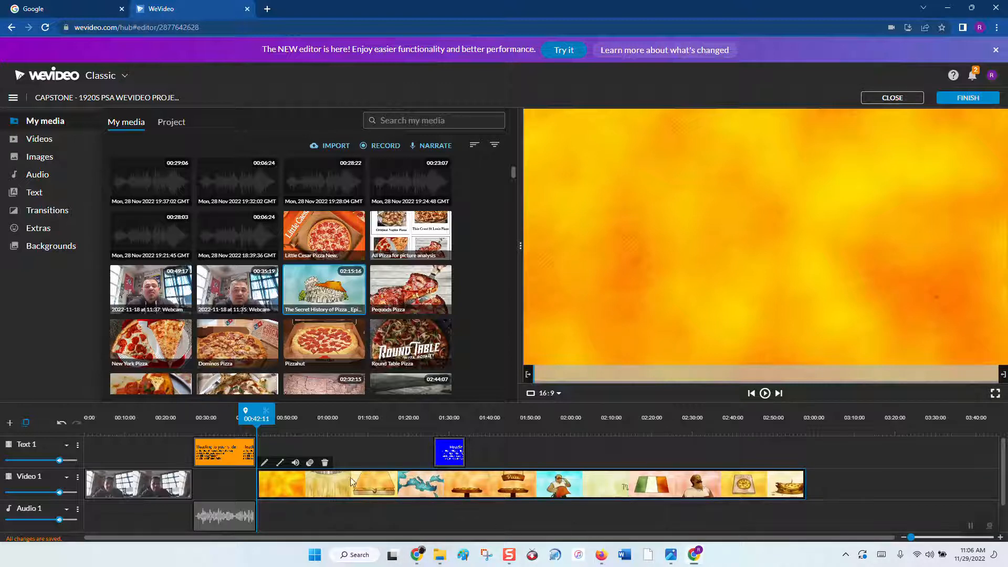
drag(254, 410, 348, 430)
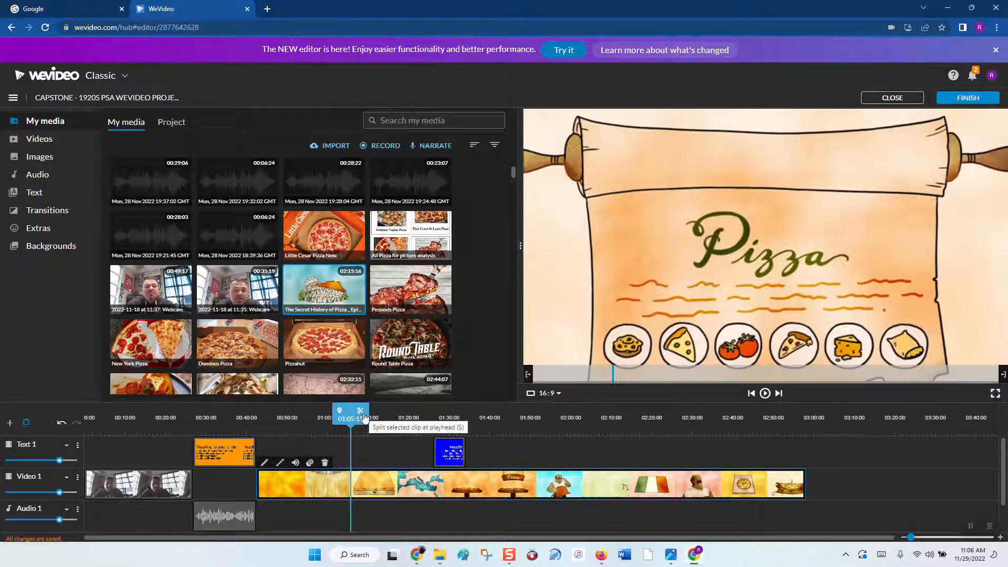
click(361, 413)
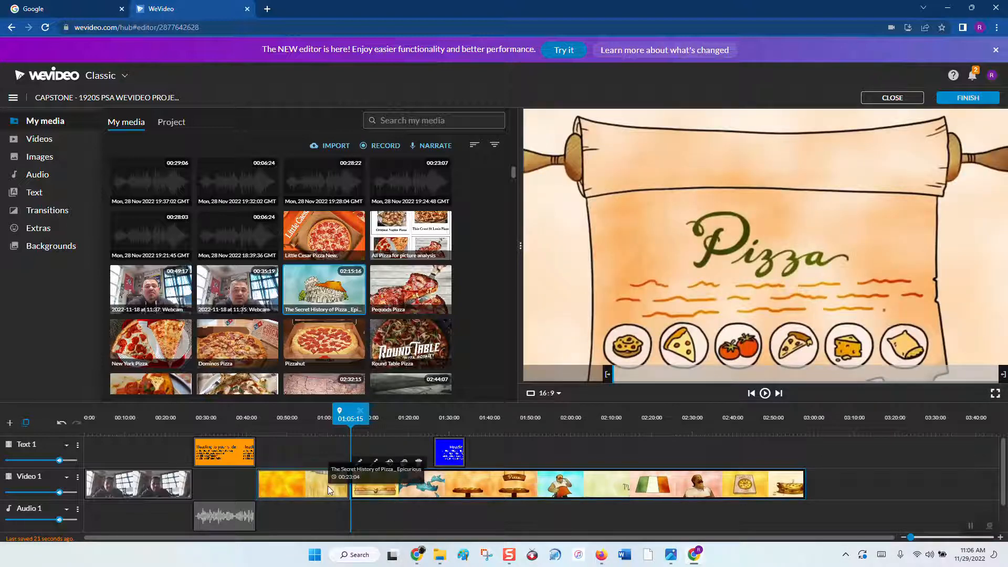
click(328, 487)
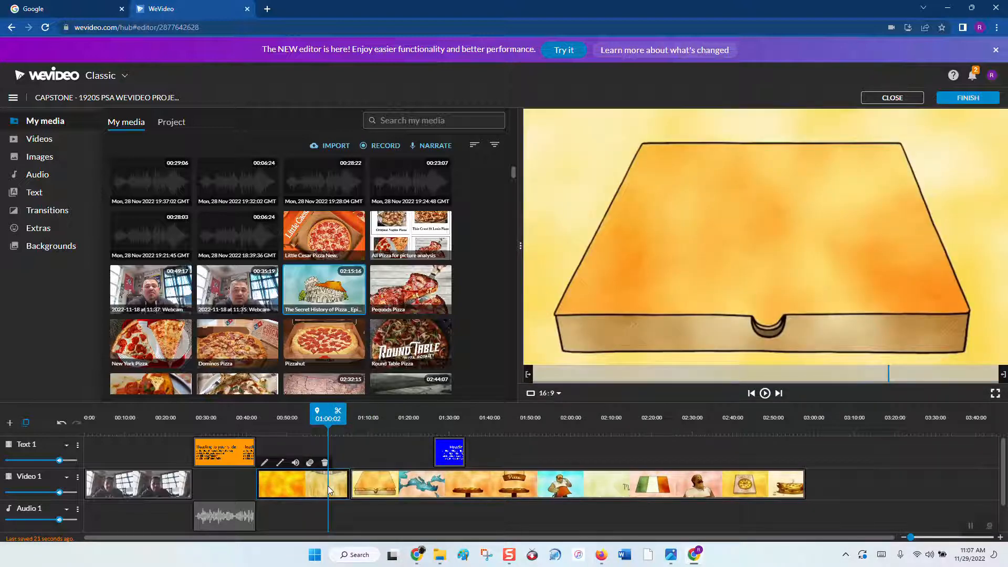
key(Delete)
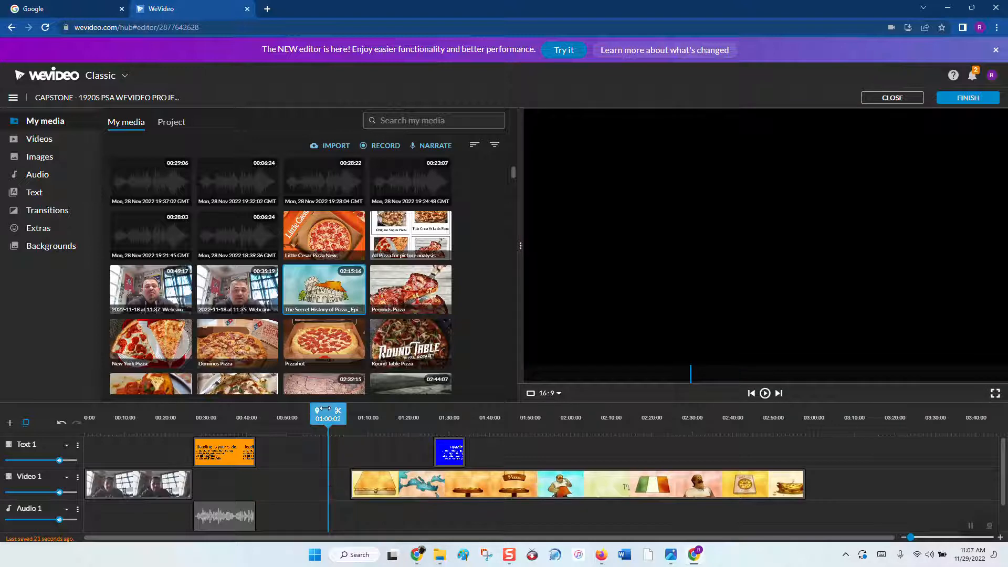
- Split the remaining pizza video at about 02:14:14 on the timeline and delete the part after the cut
mouse_move(325, 408)
mouse_down()
mouse_move(470, 428)
mouse_move(628, 422)
mouse_up()
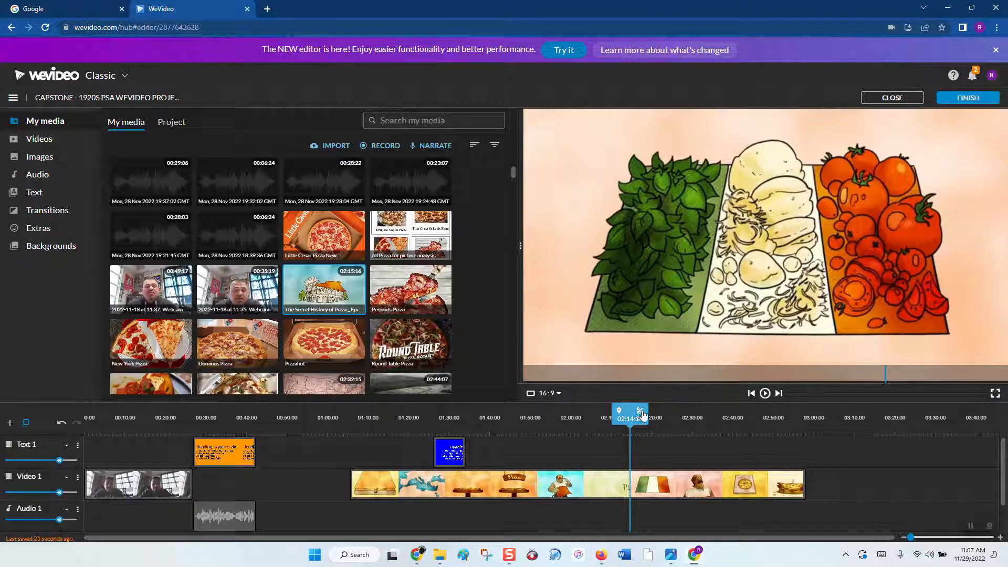
click(640, 413)
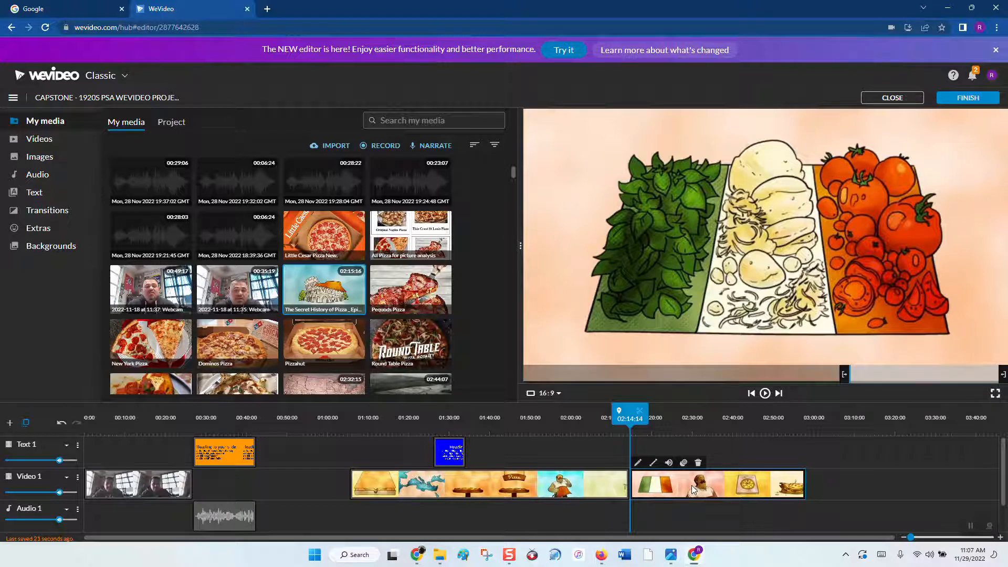
key(Delete)
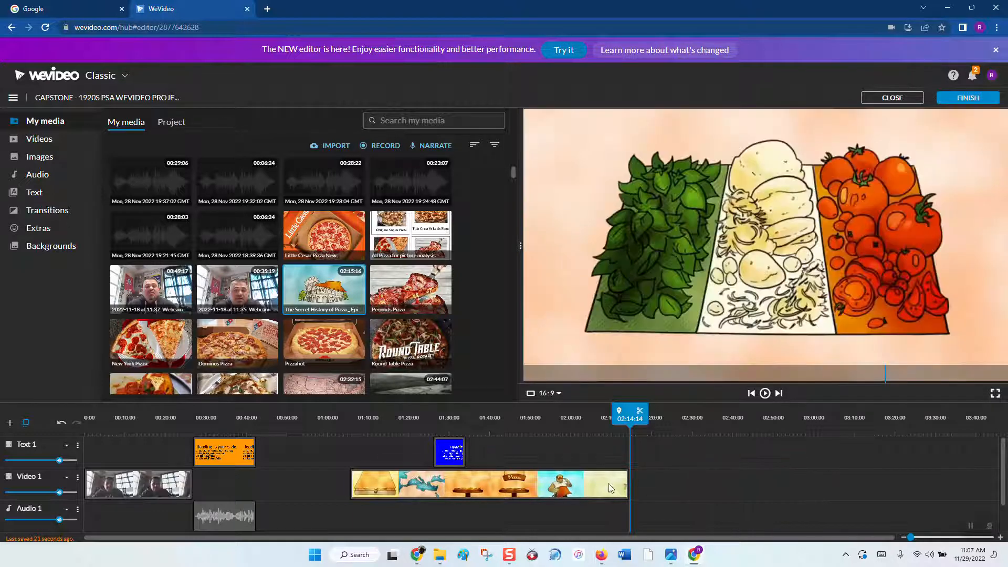
- Move the trimmed pizza clip to the orange slide's end at 00:42:11 and play the sequence from about 00:16:00
click(576, 484)
drag(576, 484, 485, 483)
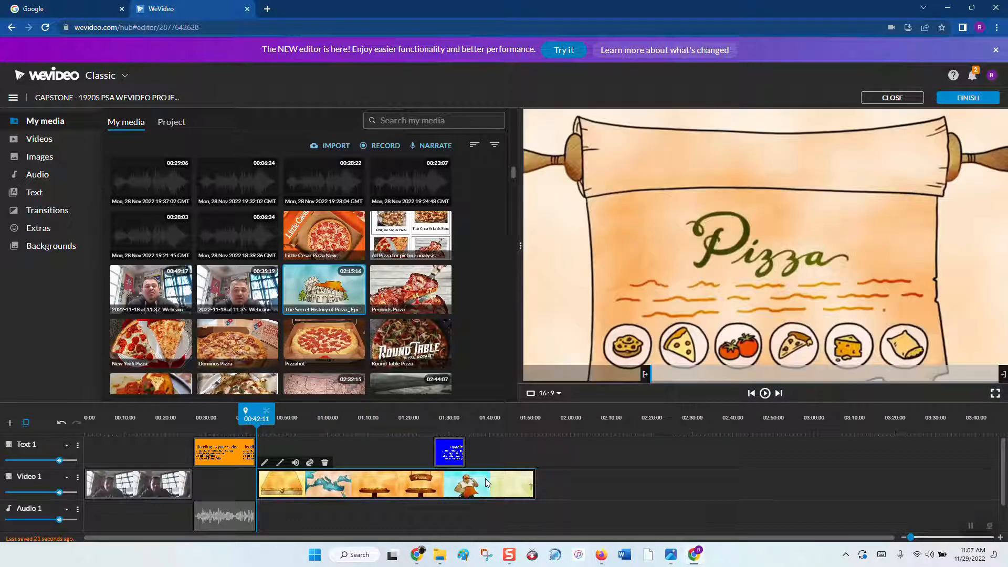
drag(253, 409, 150, 409)
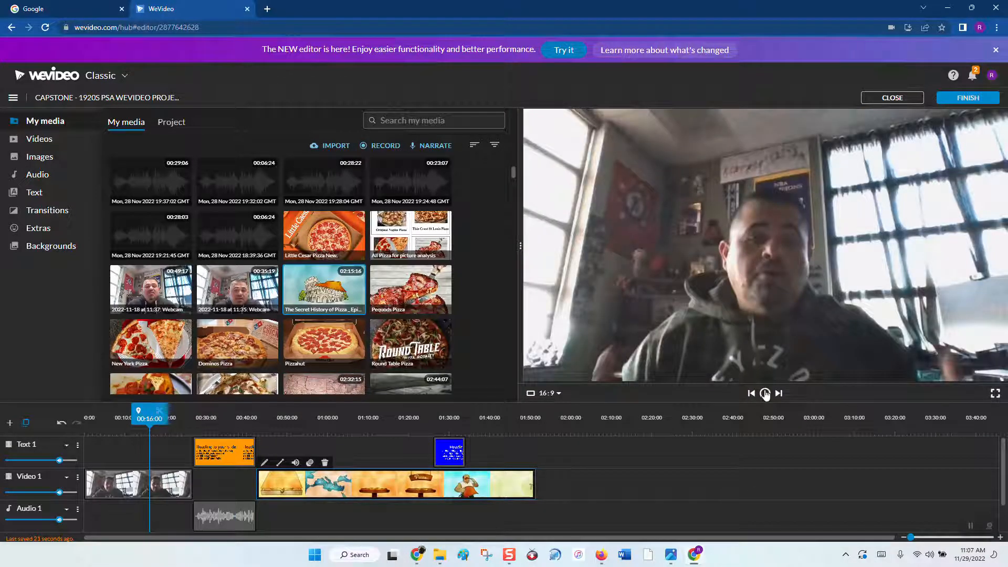
click(765, 395)
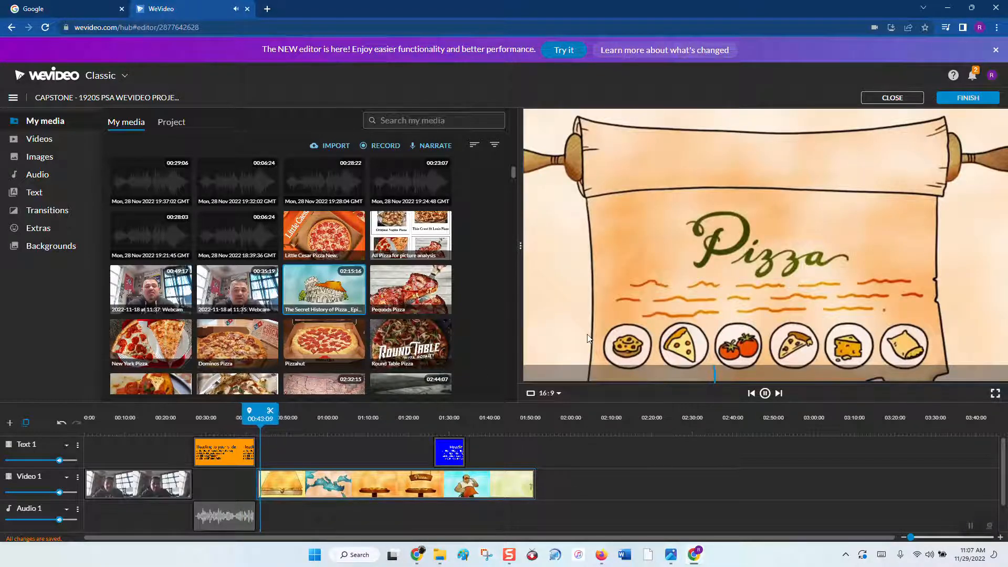
click(765, 393)
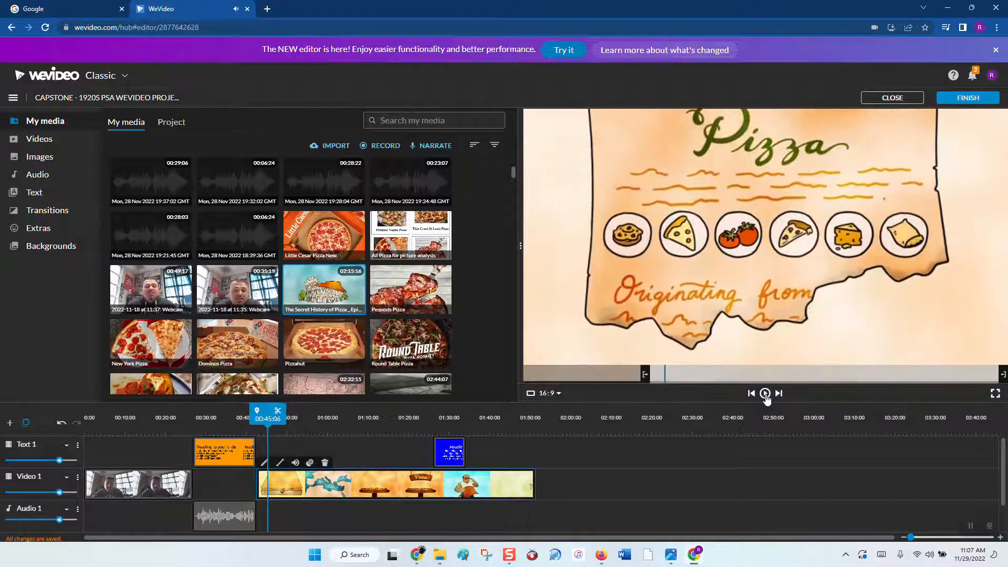